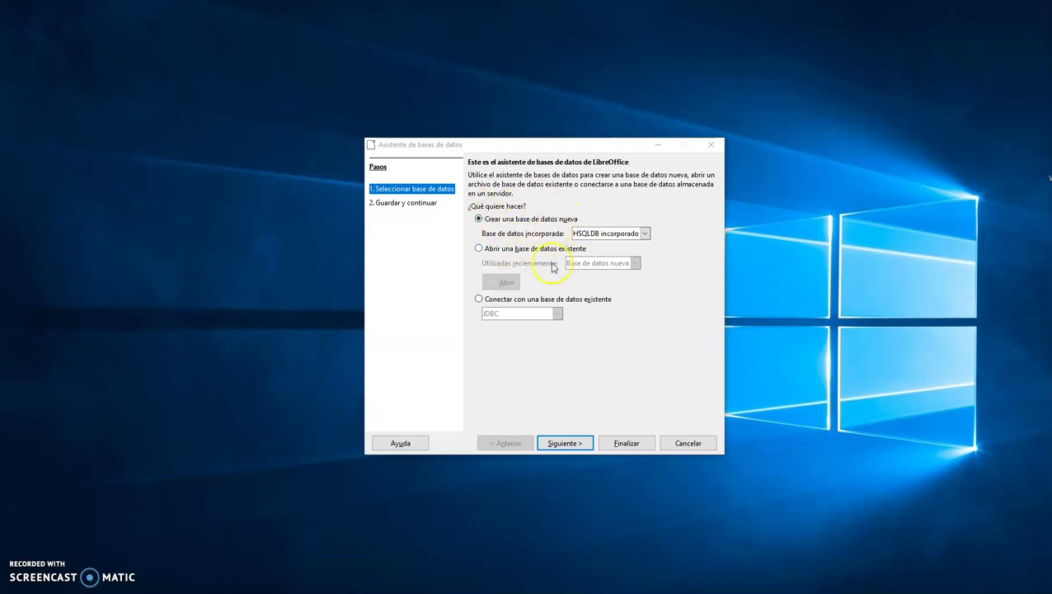
- Create a new registered database with embedded HSQLDB and save it in Documents as Base de datos nueva1
click(568, 437)
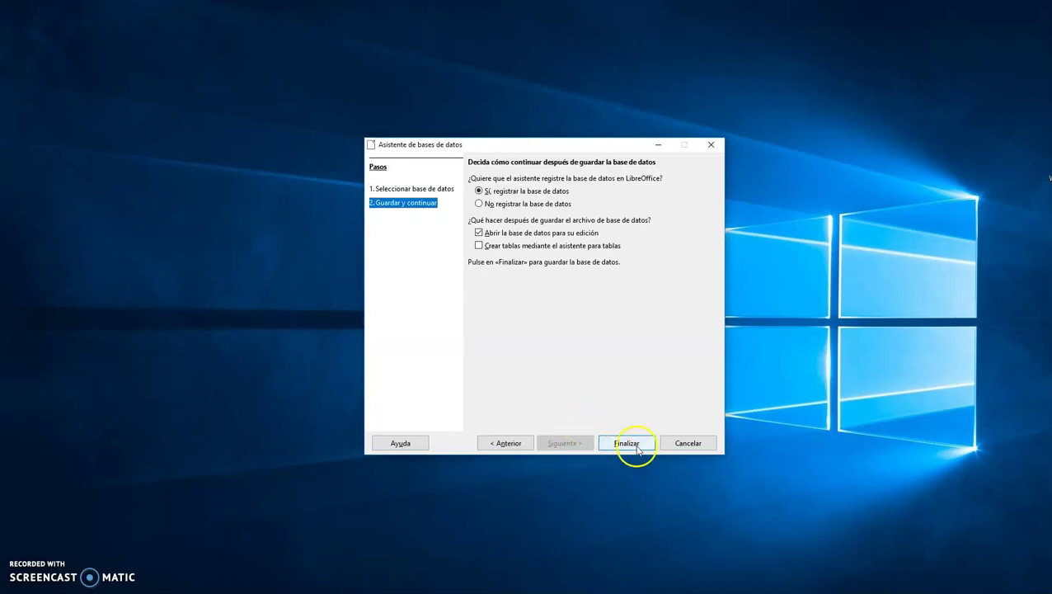
click(603, 445)
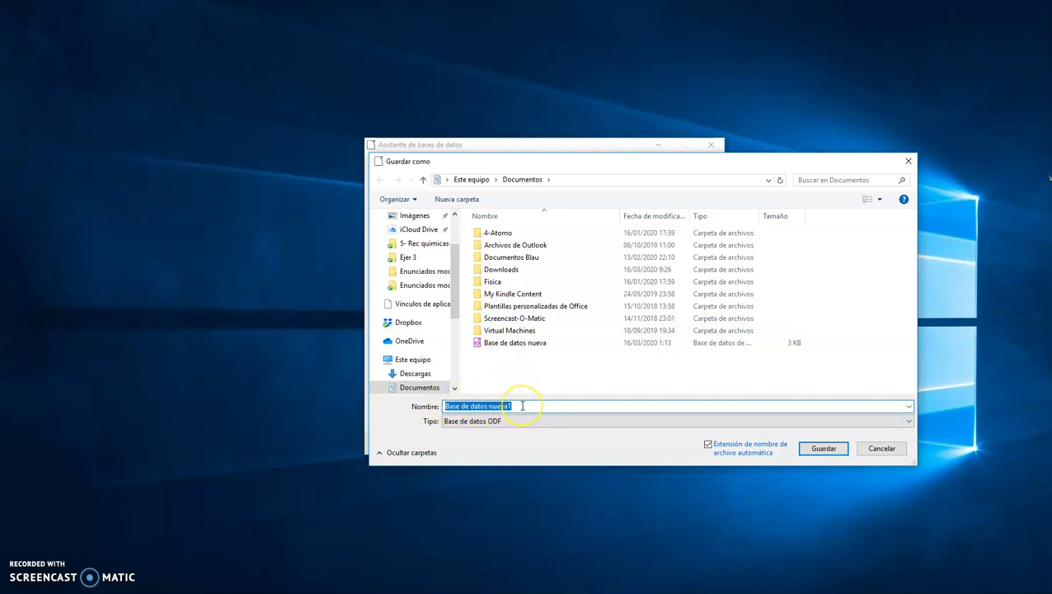
click(815, 448)
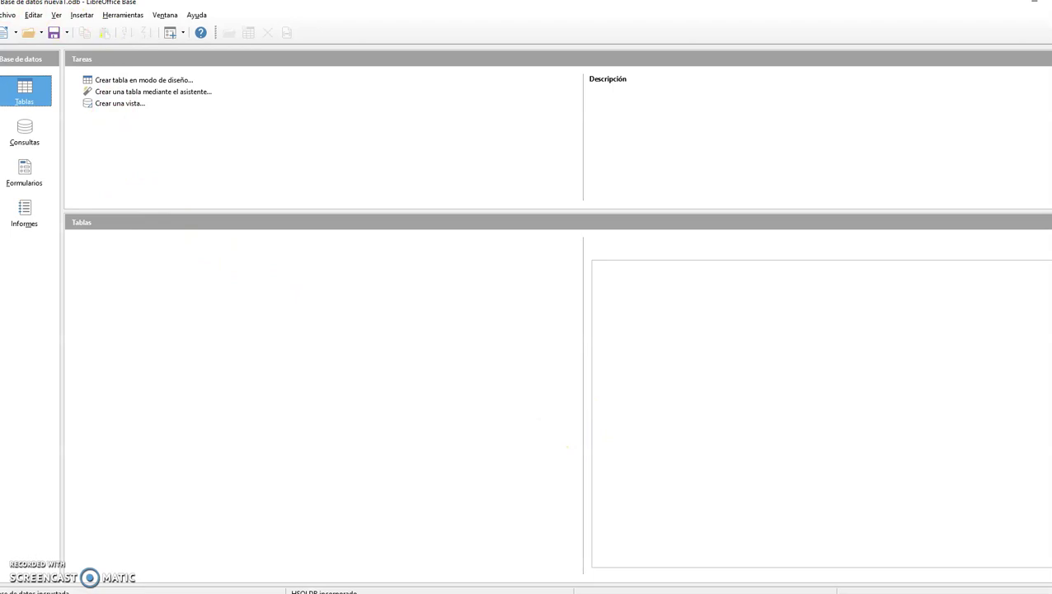
click(734, 30)
click(1046, 4)
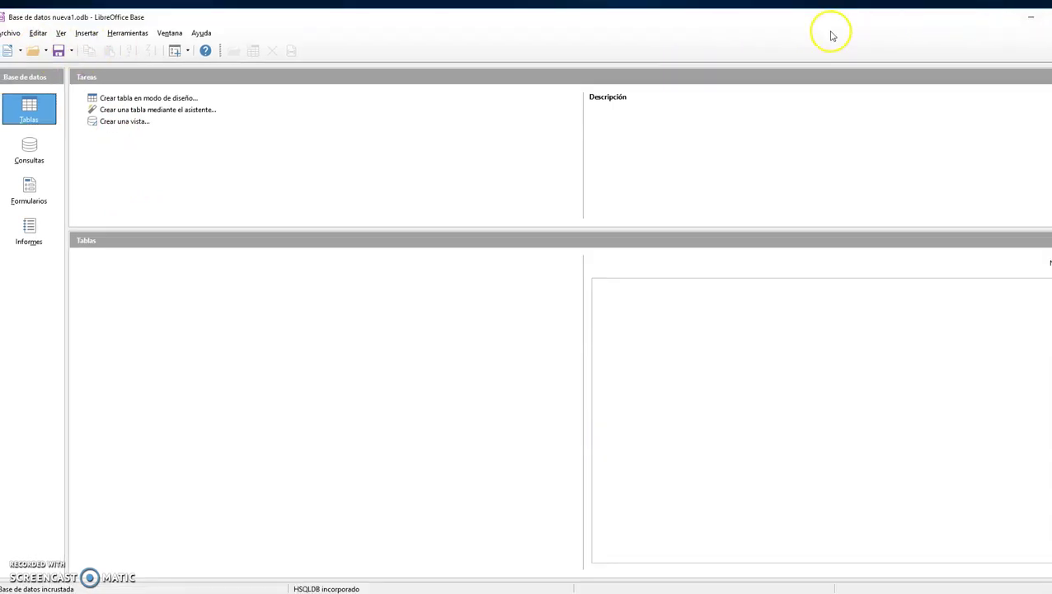
mouse_move(591, 27)
mouse_down()
mouse_move(650, 22)
mouse_move(609, 20)
mouse_up()
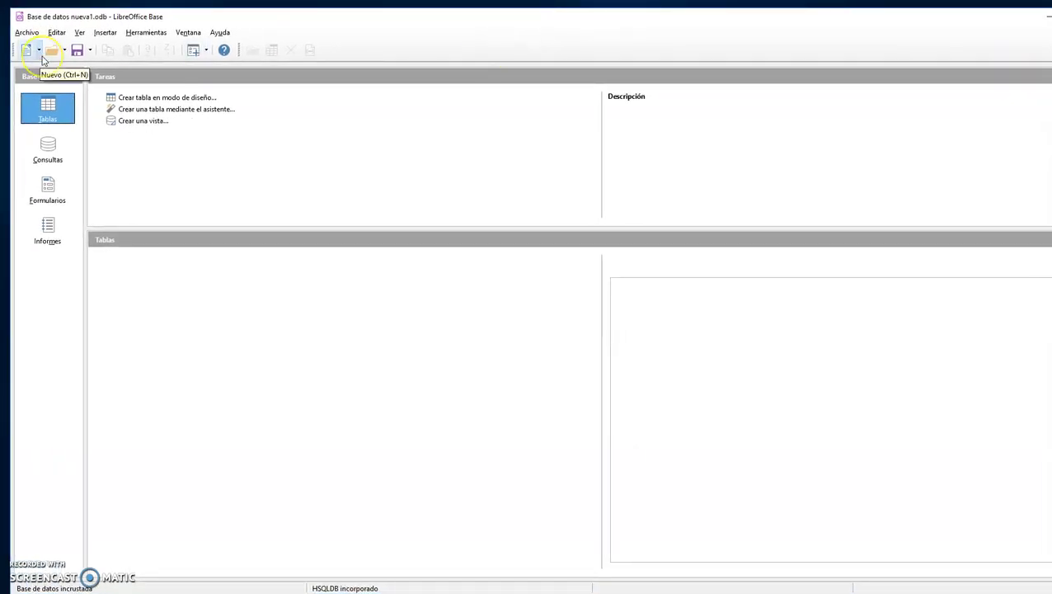
- Look through the database's Consultas, Formularios and Informes sections and return to Tablas
click(48, 105)
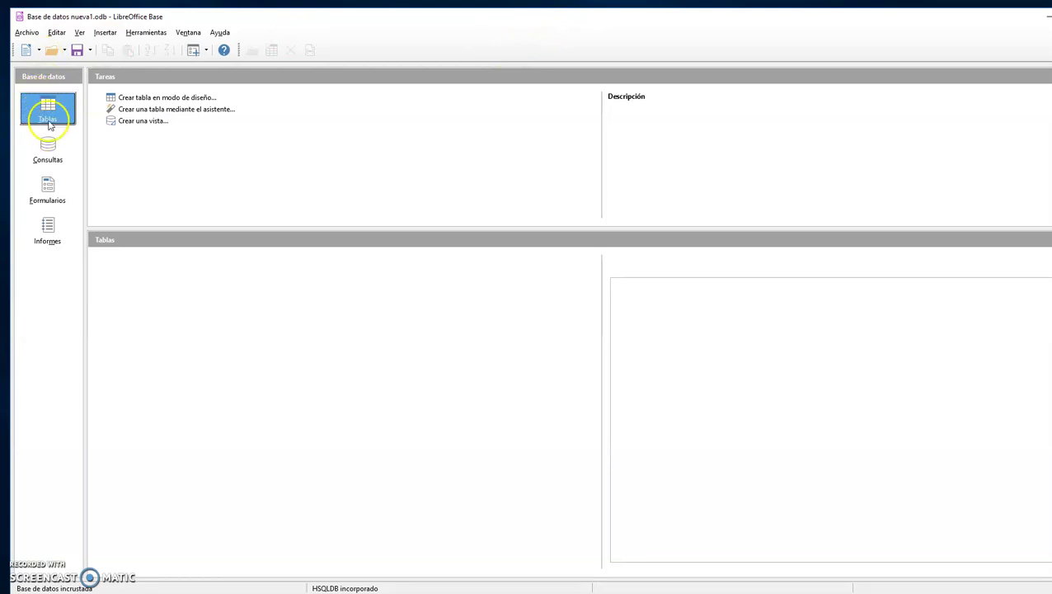
click(47, 148)
click(47, 188)
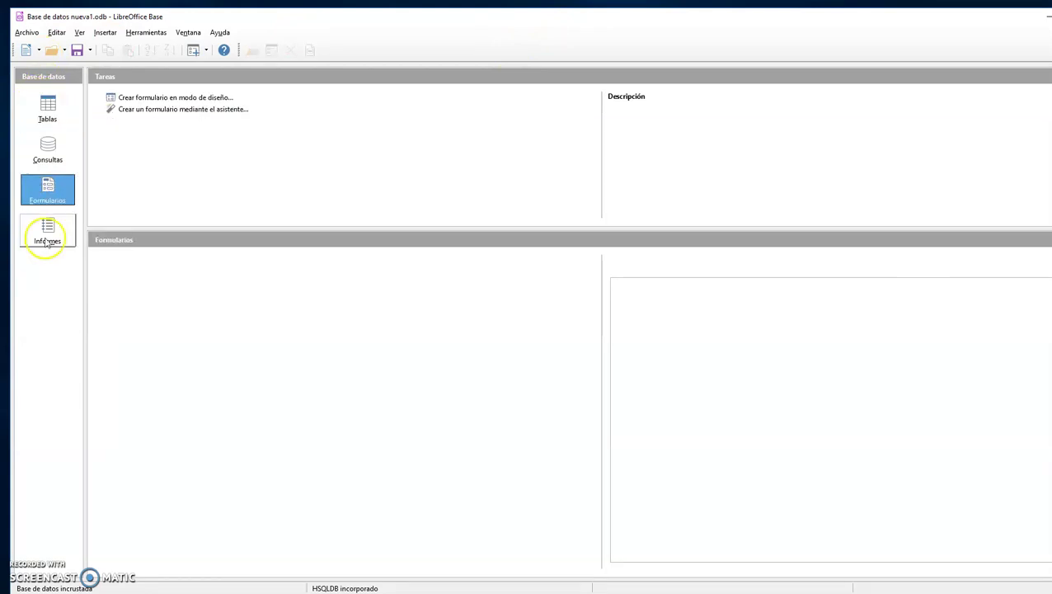
click(47, 227)
click(48, 108)
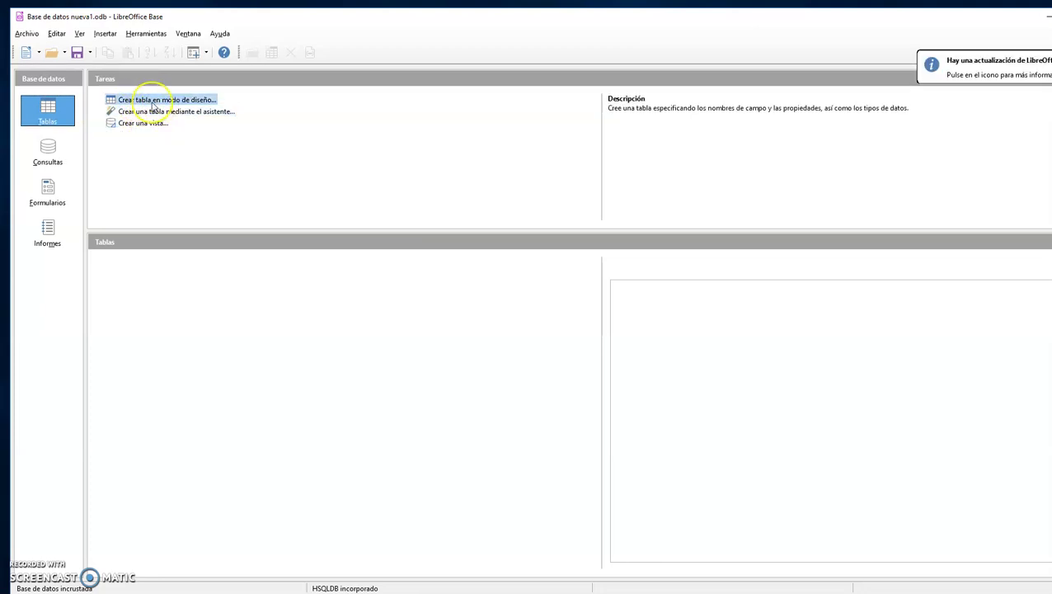
- Start a new table in design mode and place its window beside the Ejercicio 1 TABLAS.pdf exercise in the browser
click(153, 102)
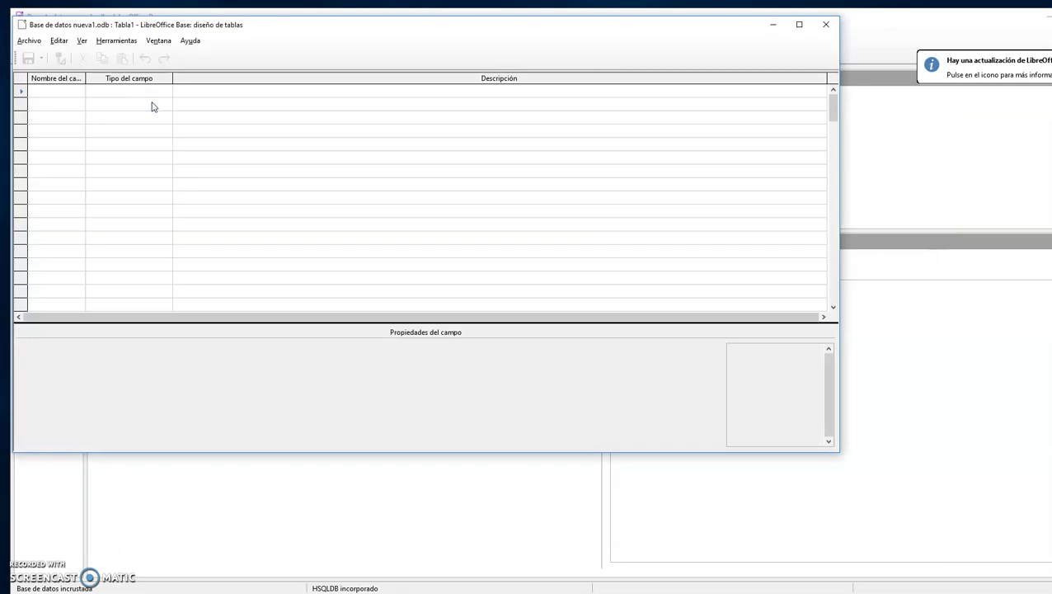
drag(192, 28, 268, 146)
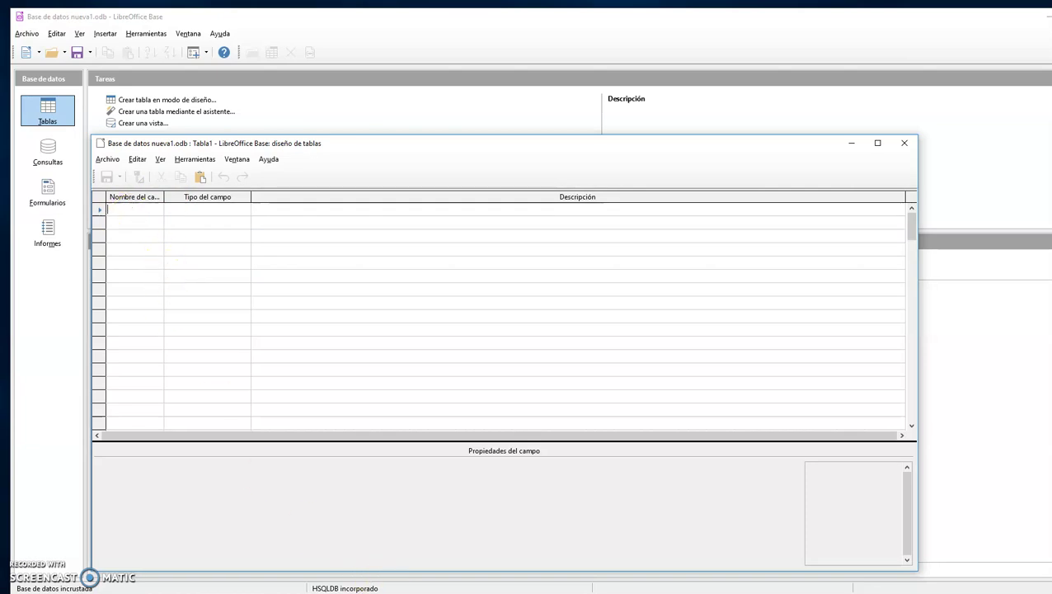
key(alt+Tab)
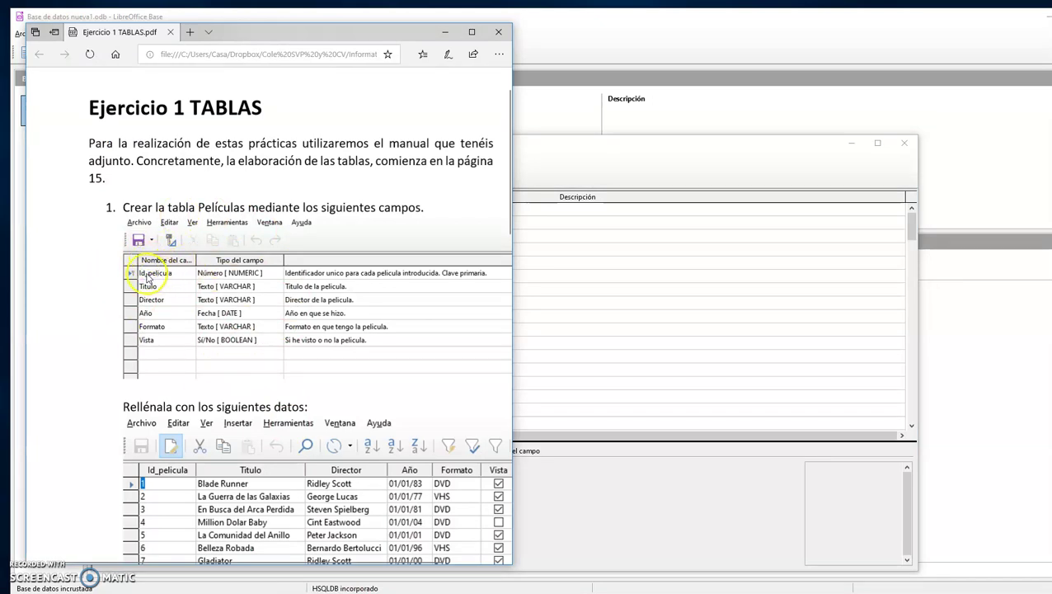
scroll(202, 367, down, 1)
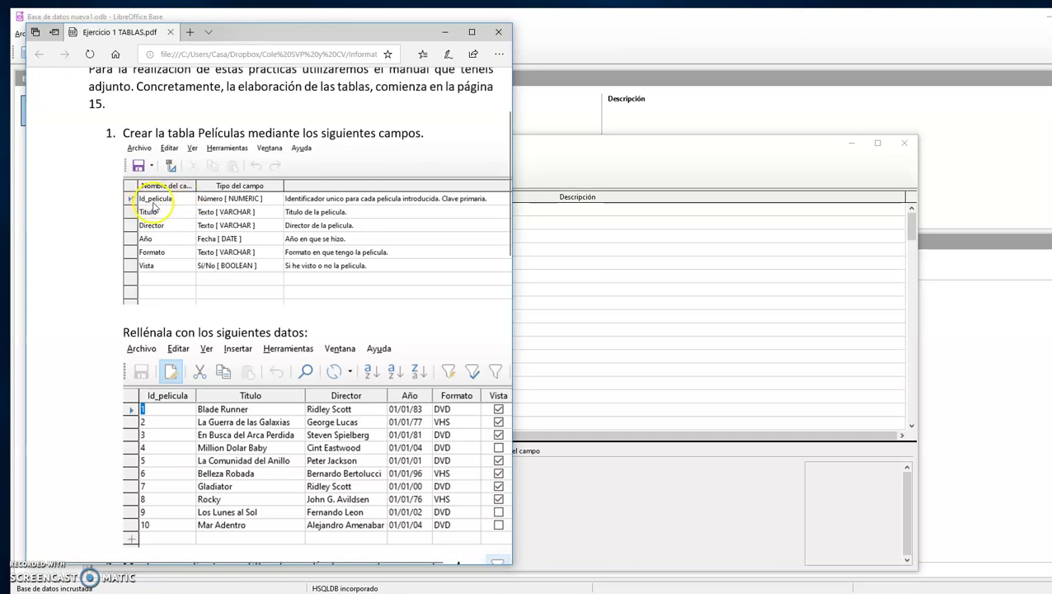
drag(348, 40, 258, 56)
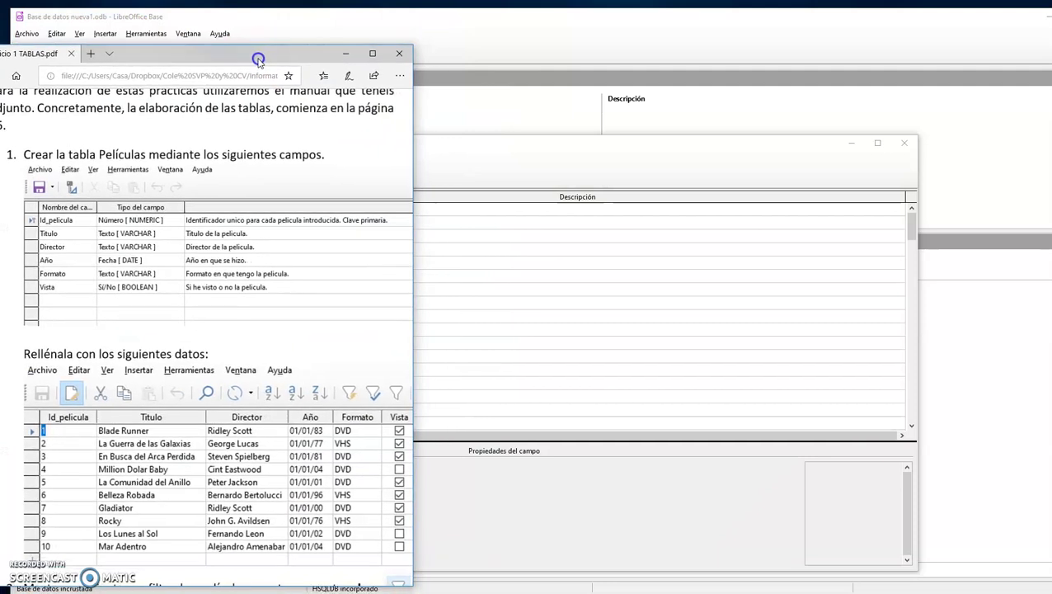
drag(499, 152, 684, 127)
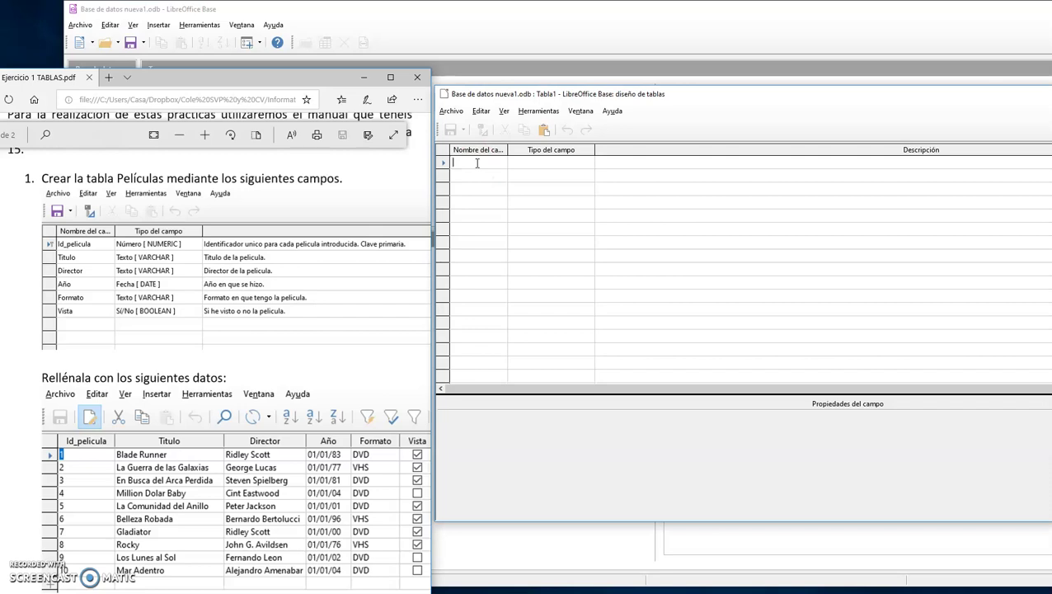
- Add a first field named Id_pelicula with the type Entero [ INTEGER ]
text(Id_pelicula)
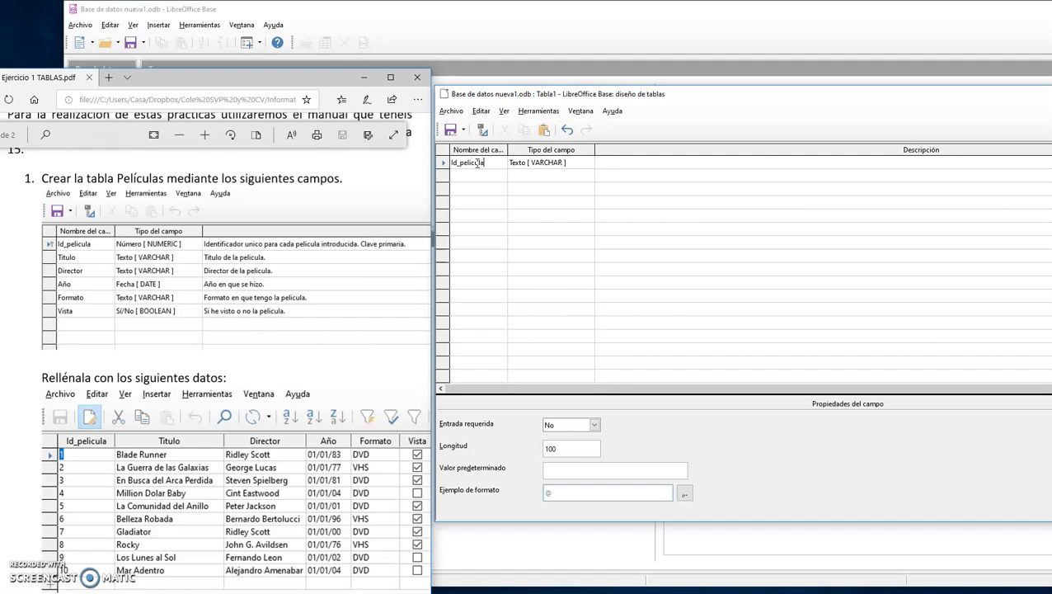
click(565, 166)
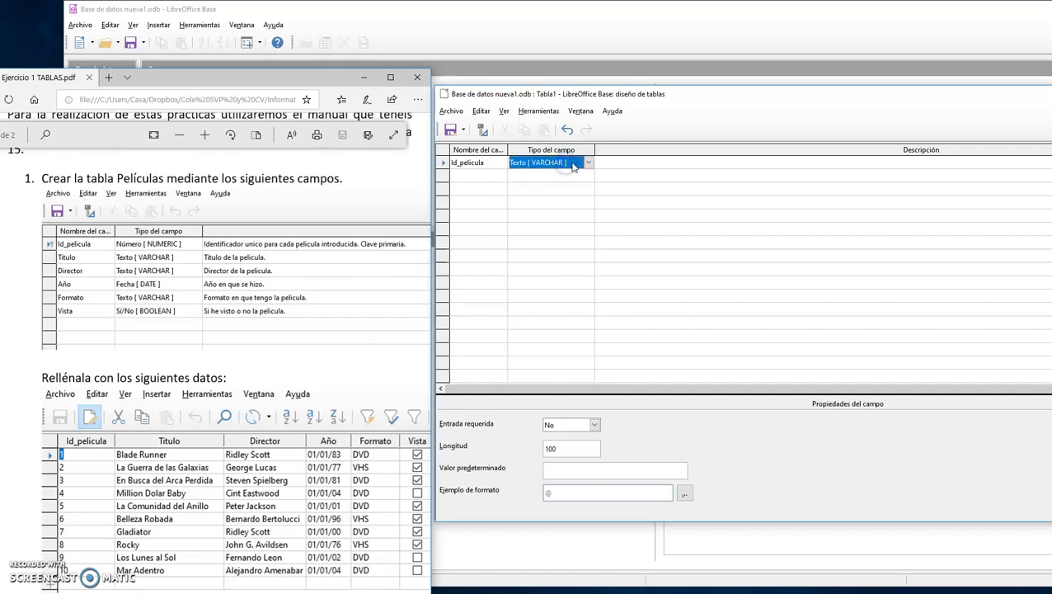
click(588, 163)
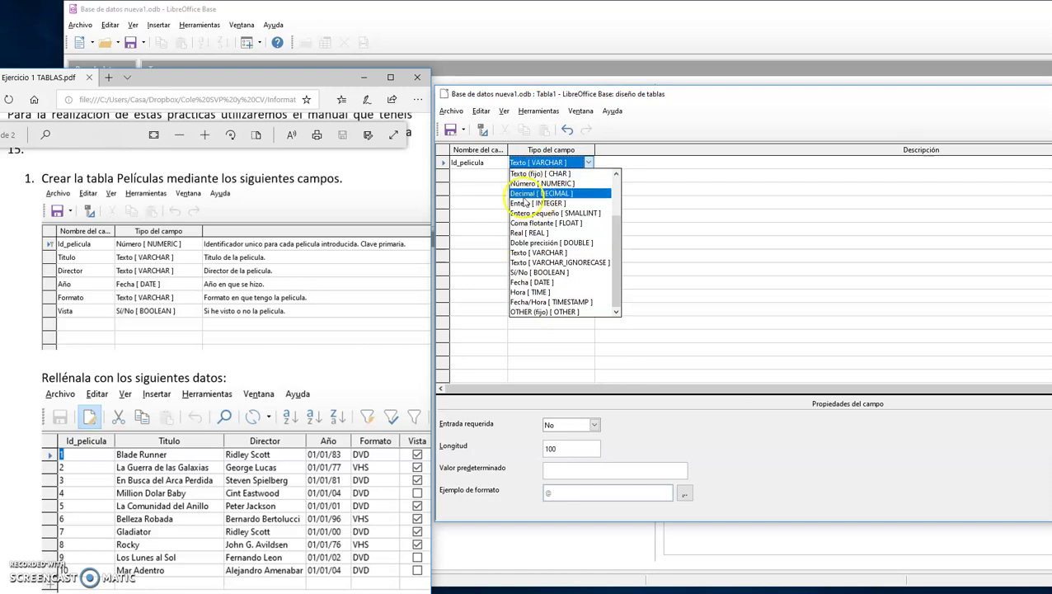
click(534, 185)
click(528, 195)
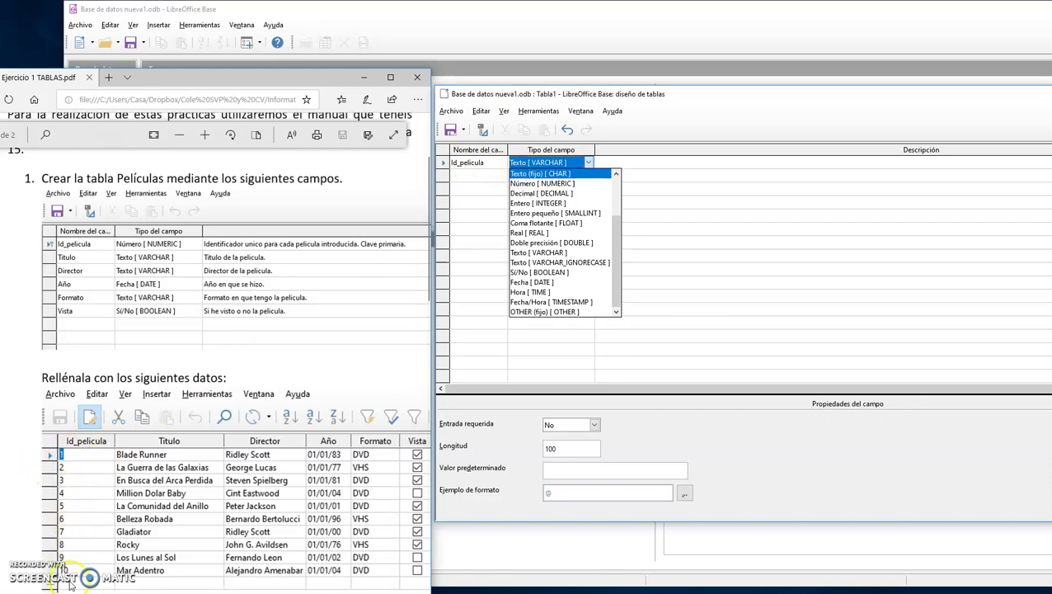
click(537, 203)
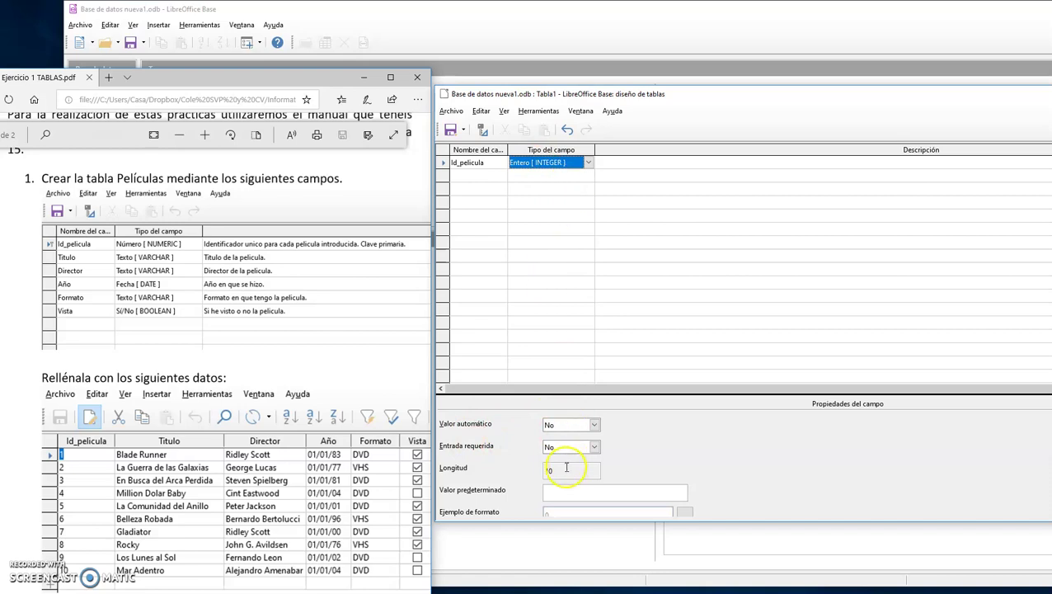
- Set Id_pelicula's automatic value to Sí and describe the field as "Identificador único"
click(595, 426)
click(549, 436)
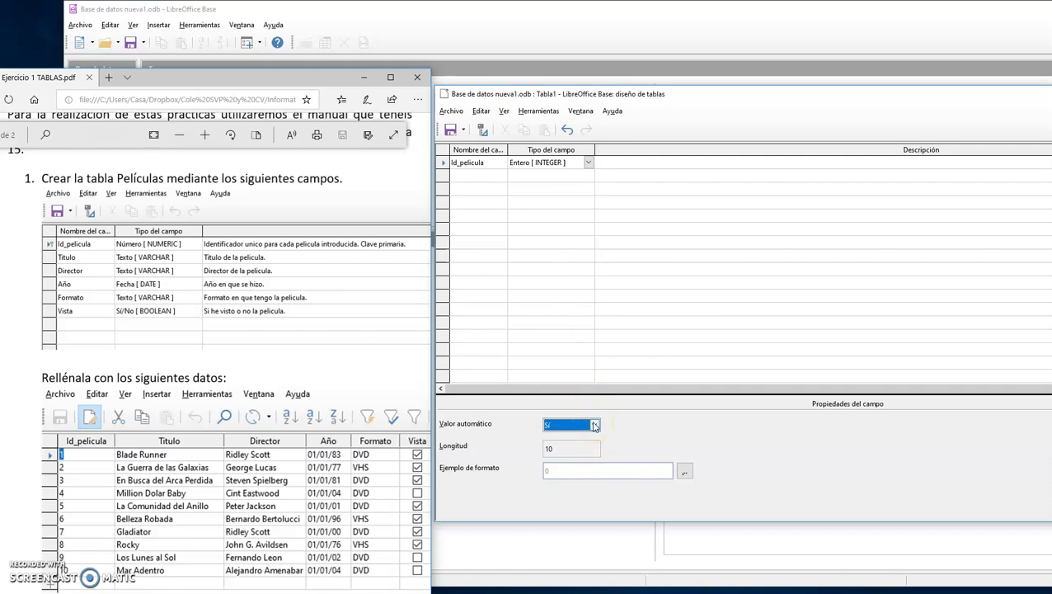
click(554, 448)
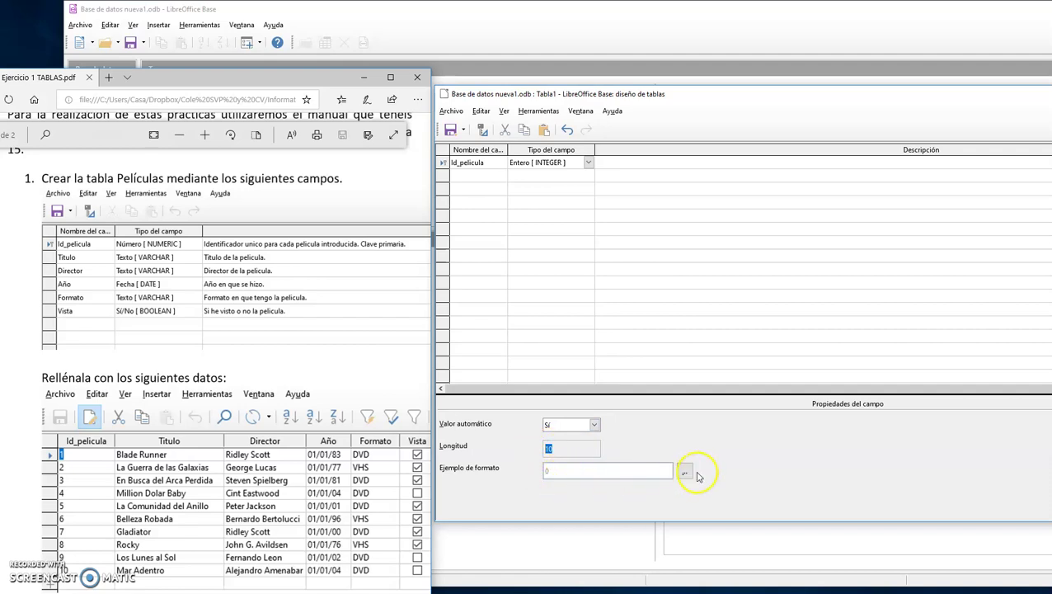
click(666, 165)
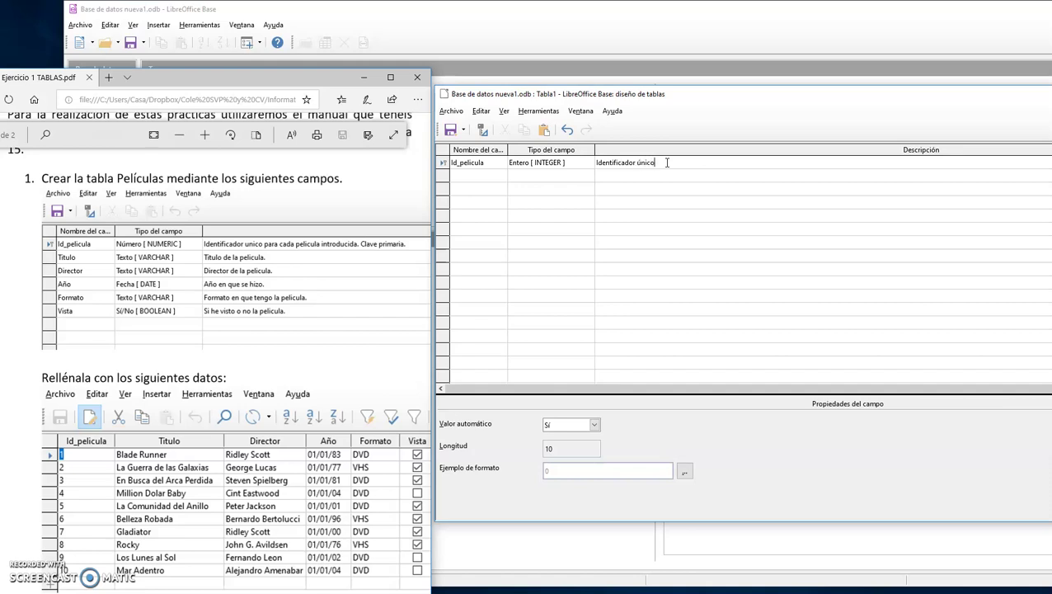
- Add a Titulo field of type Texto [ VARCHAR ] with a length of 100 and entry not required
click(481, 175)
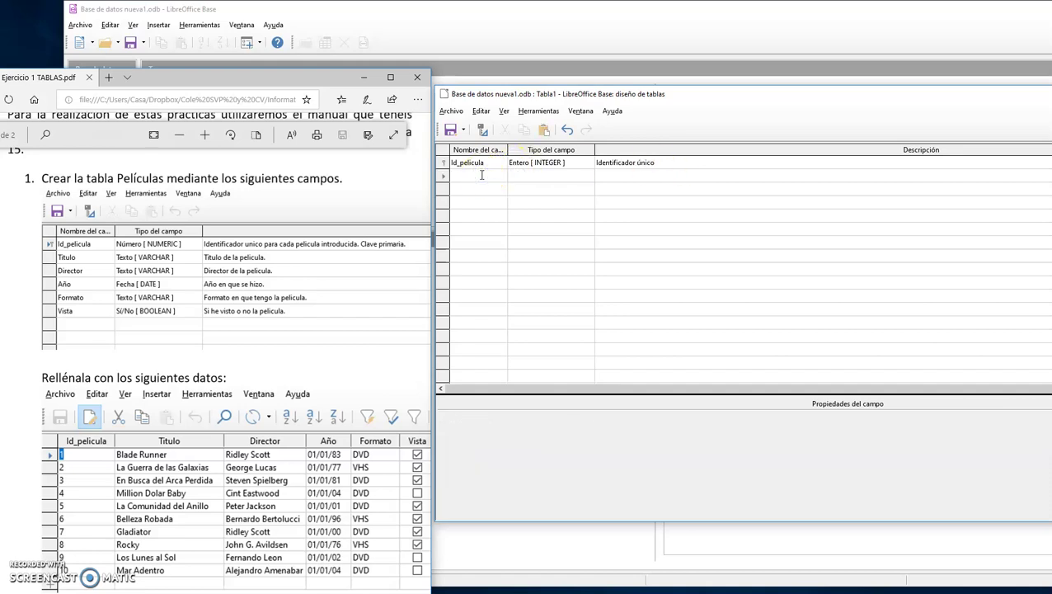
text(Titulo)
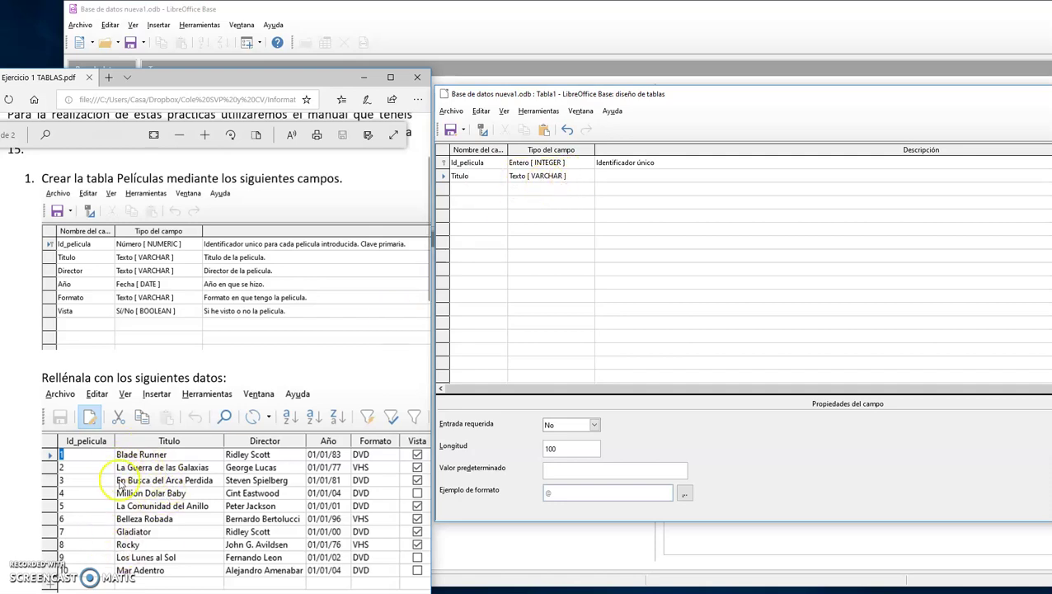
click(567, 448)
key(Home)
key(Delete)
text(1)
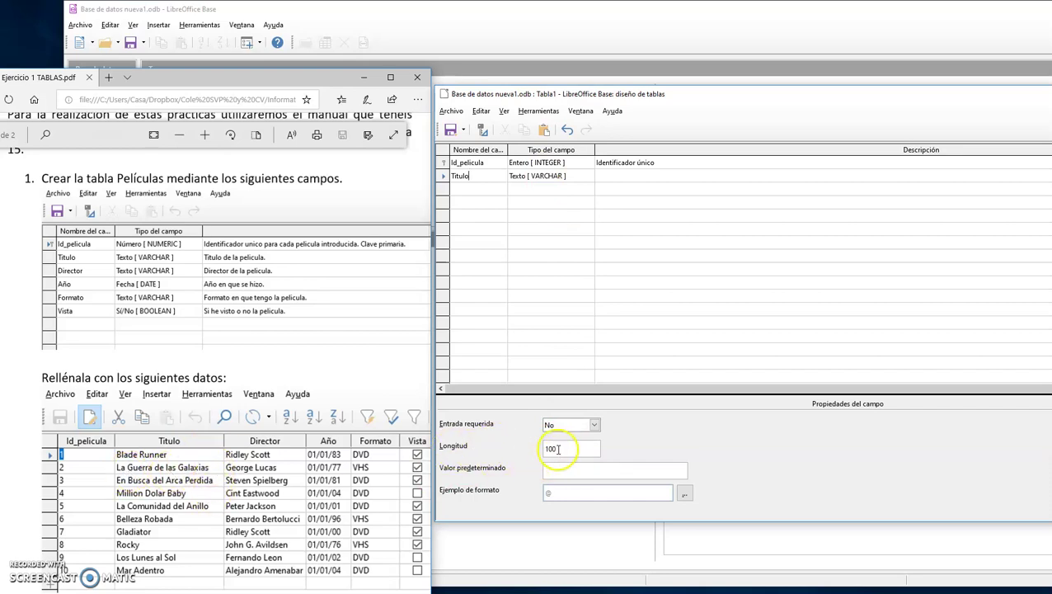
click(594, 427)
- Add a Director field of type Texto [ VARCHAR ] below Titulo
click(474, 189)
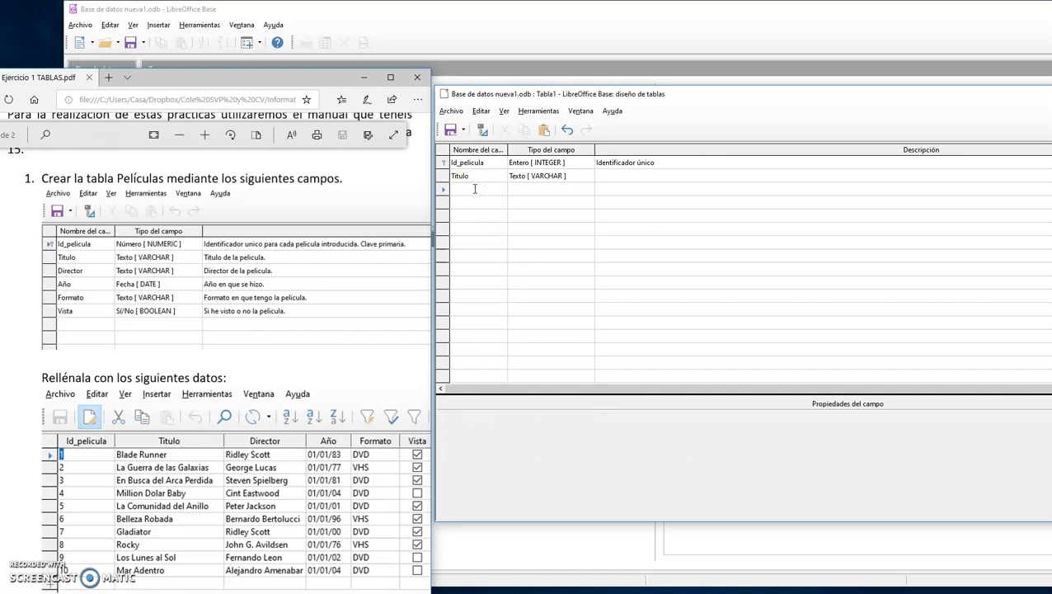
text(Director)
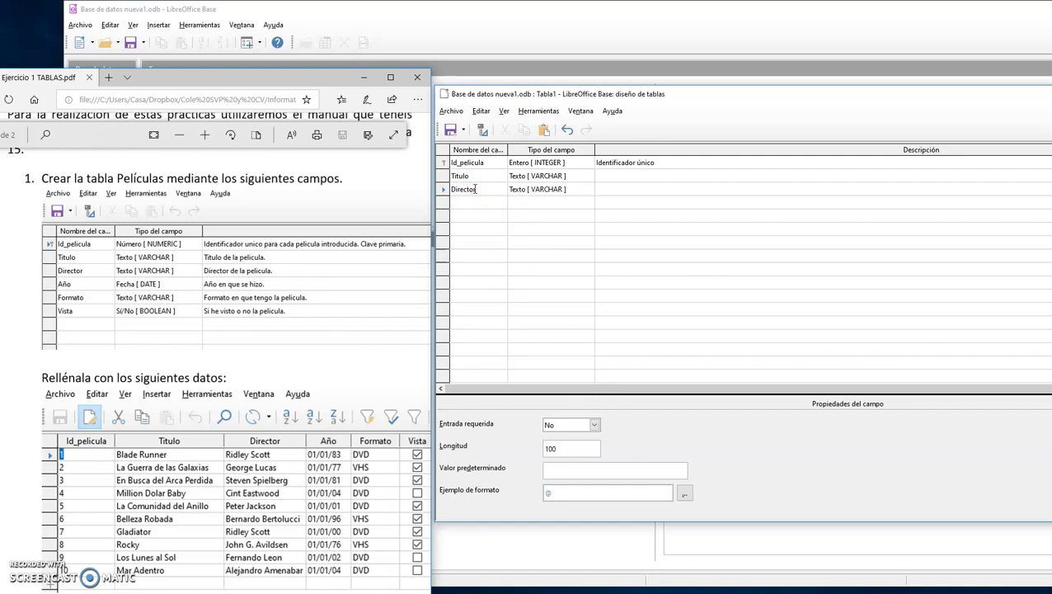
key(Tab)
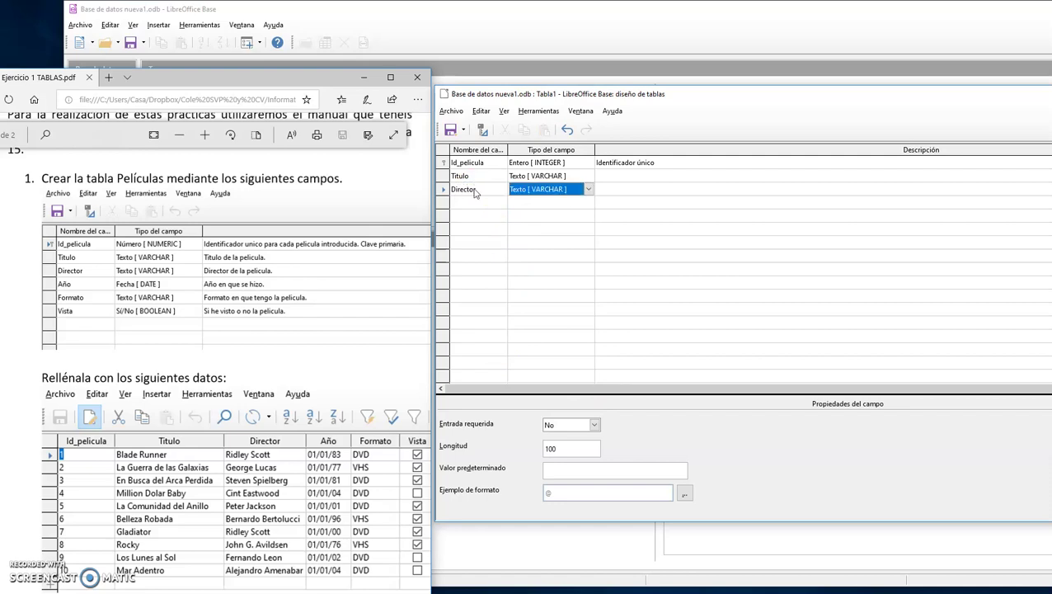
- Add an Año field below Director with the type Fecha [ DATE ]
click(472, 205)
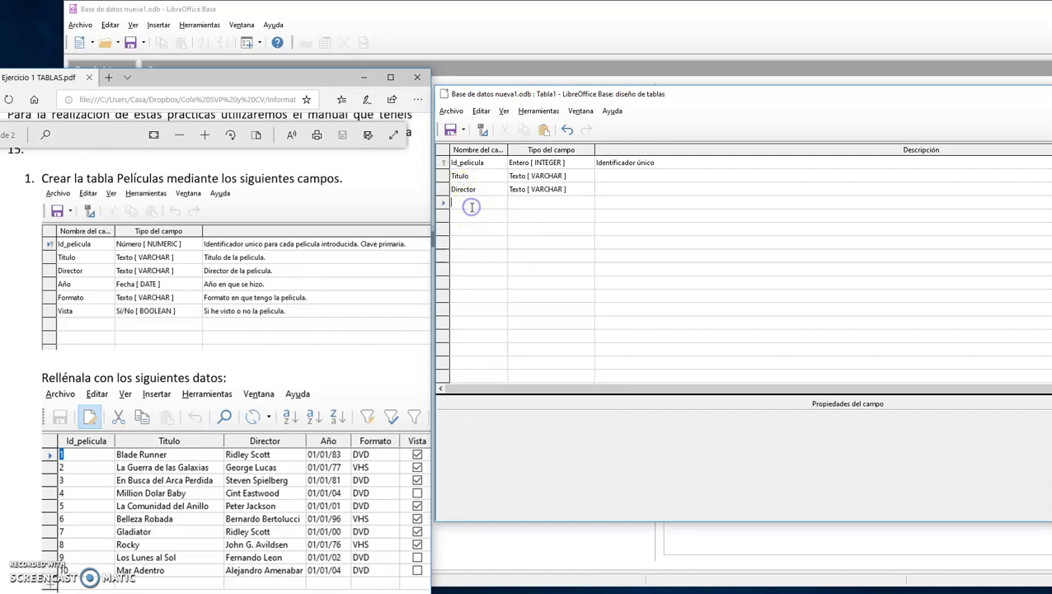
text(Año)
click(561, 203)
click(588, 203)
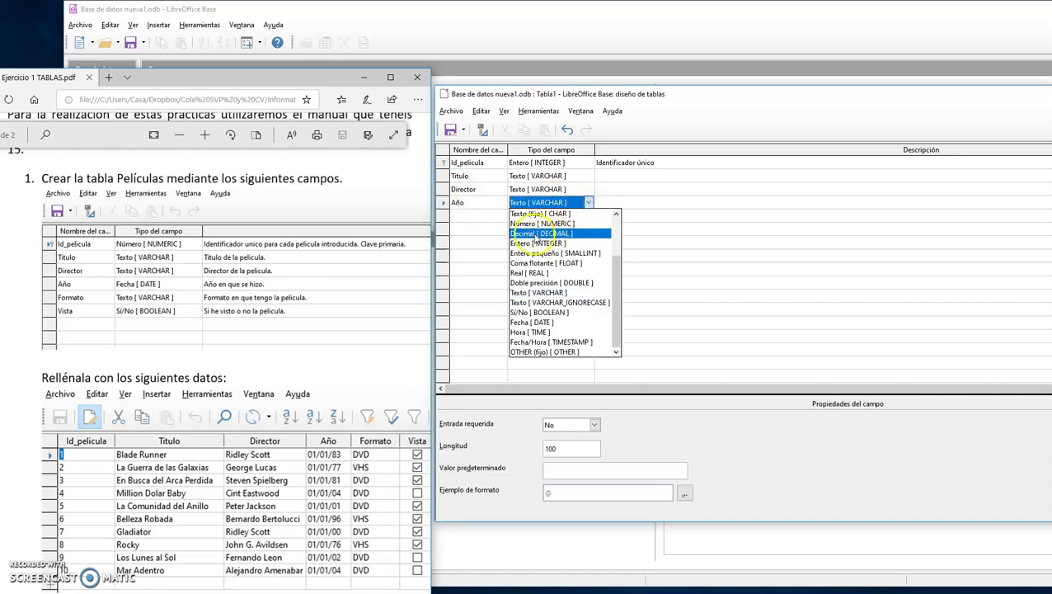
click(519, 322)
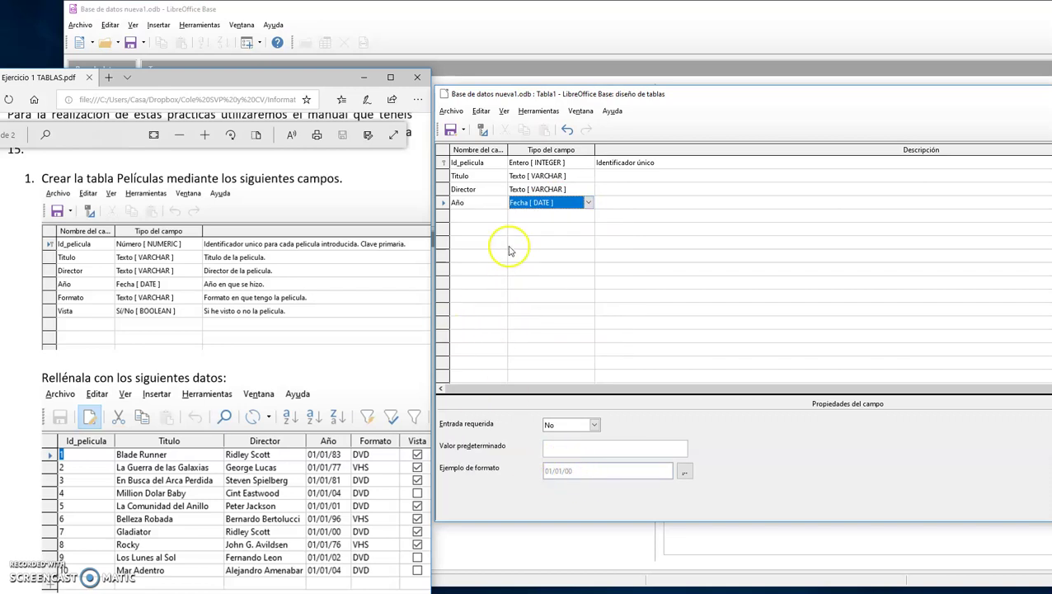
- Add a Formato field of type Texto [ VARCHAR ] below Año and limit its length to 3
click(471, 216)
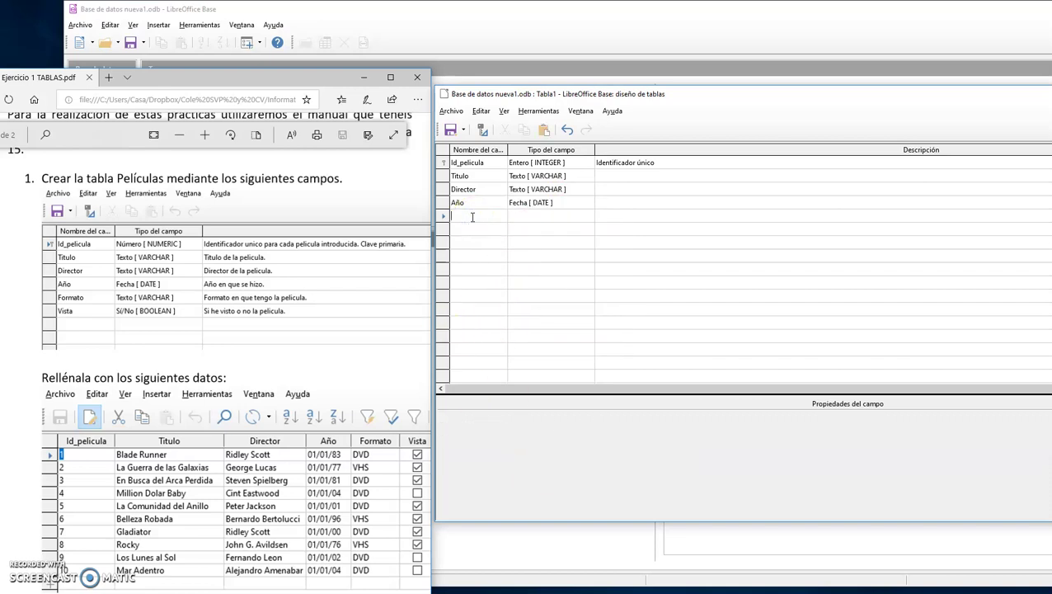
text(Vista)
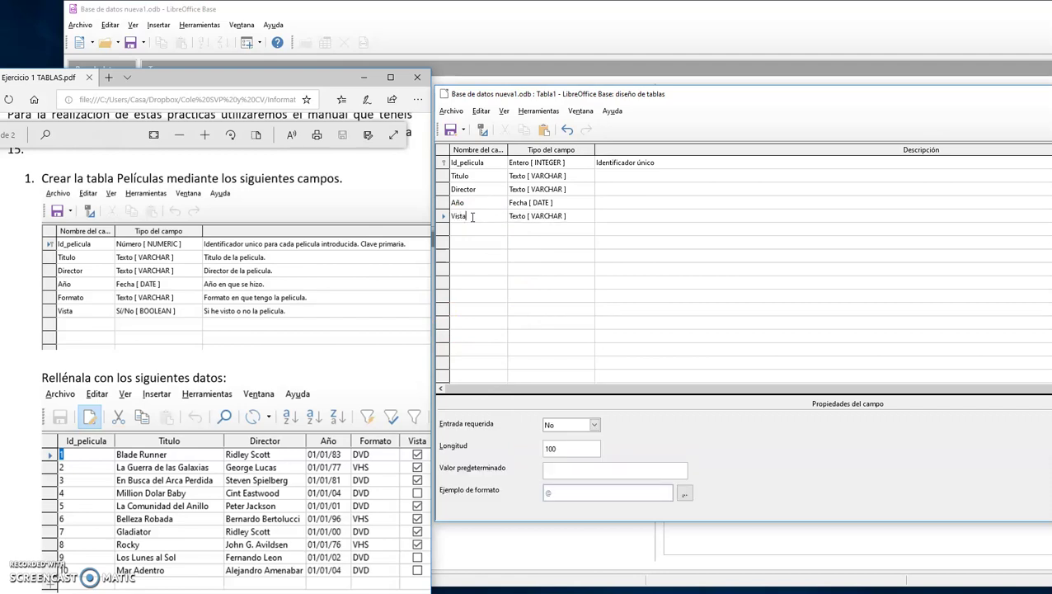
key(BackSpace)
text(Formato)
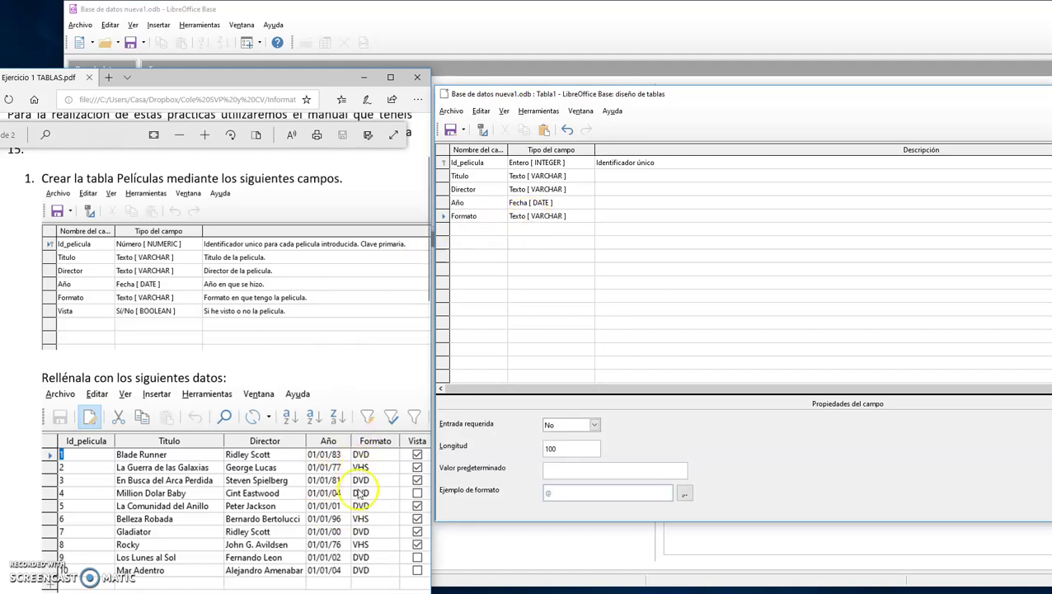
double_click(541, 450)
text(3)
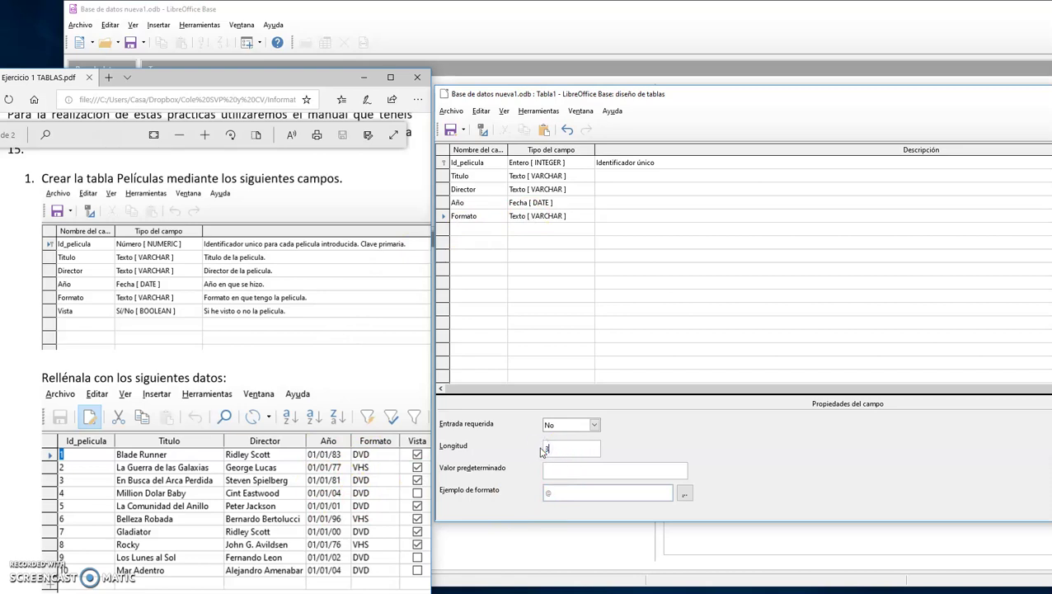
- Add a Vista field of type Sí/No [ BOOLEAN ] below Formato
click(466, 230)
text(Vista)
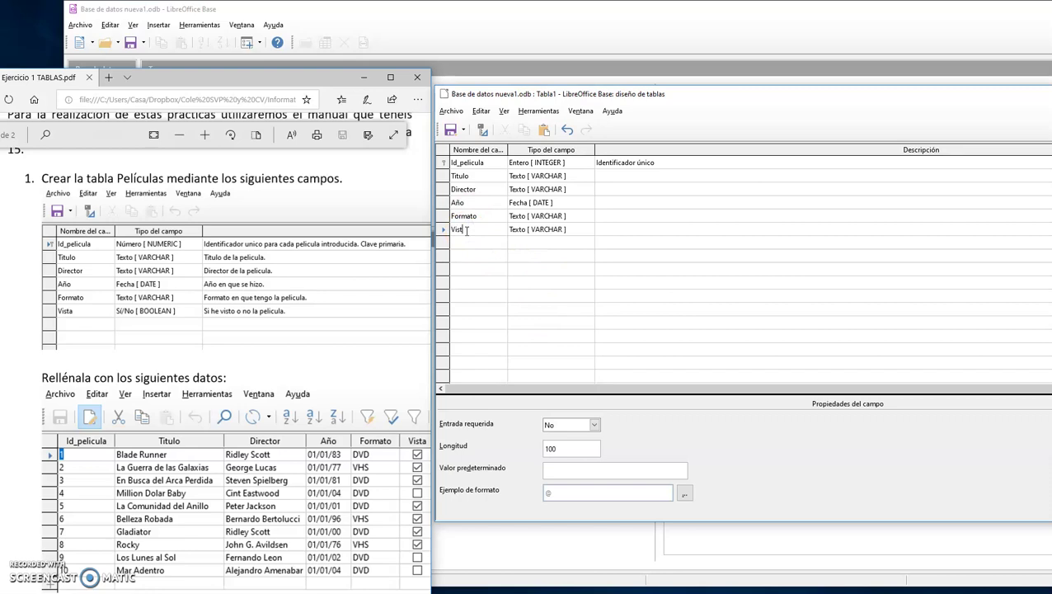
click(561, 229)
click(589, 230)
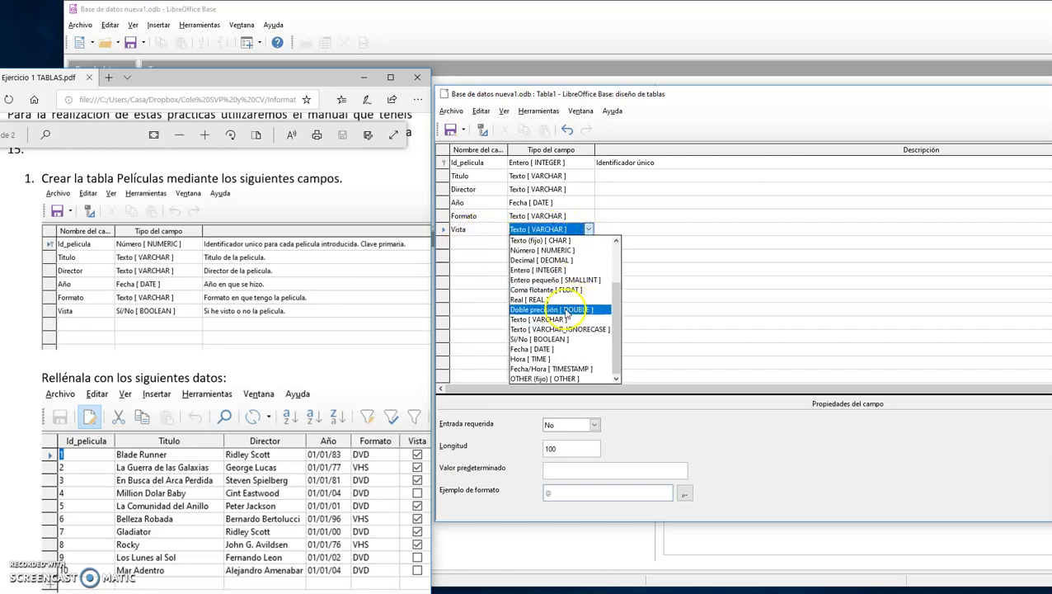
click(554, 339)
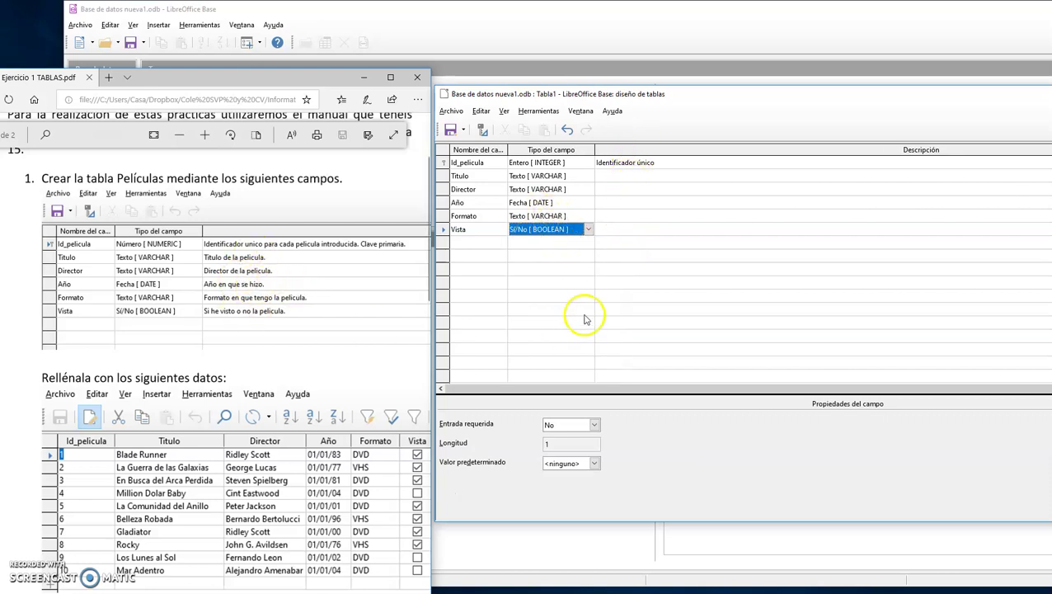
click(660, 282)
click(450, 130)
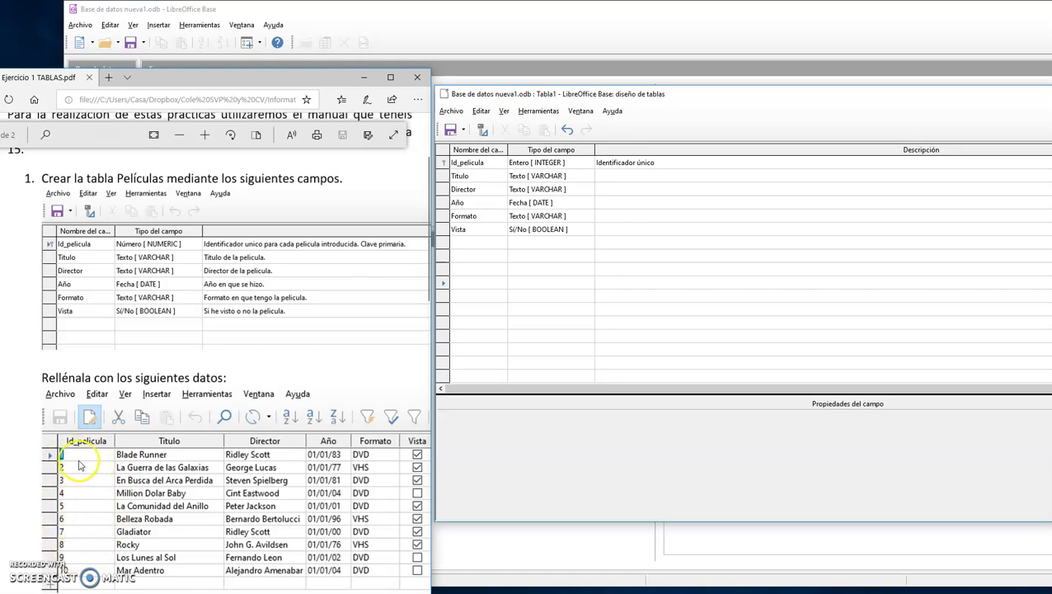
- Remove the primary key from the Id_pelicula field and set it again
right_click(444, 165)
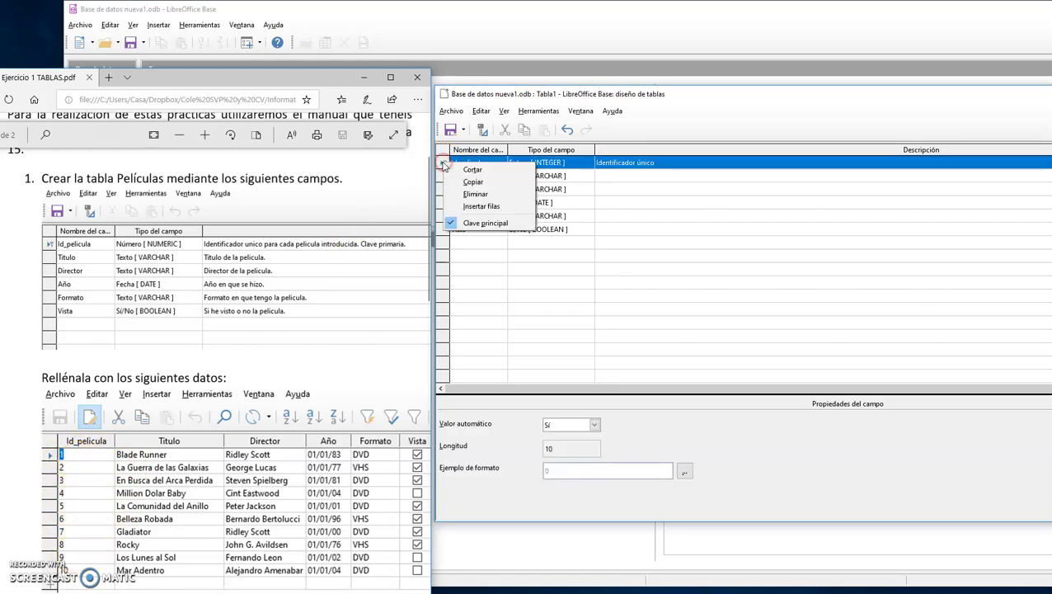
click(484, 223)
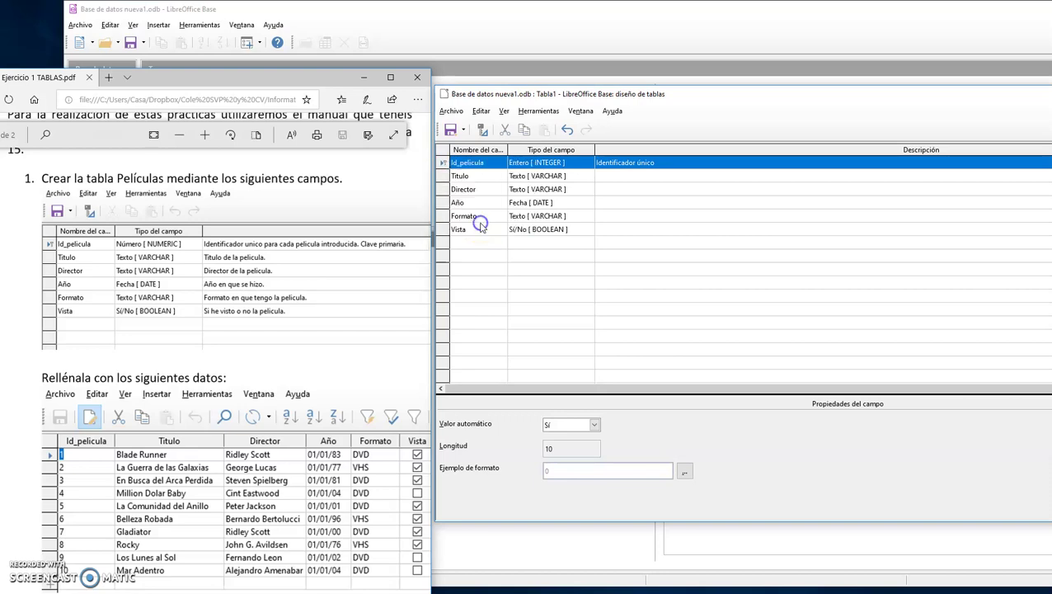
right_click(443, 163)
click(482, 221)
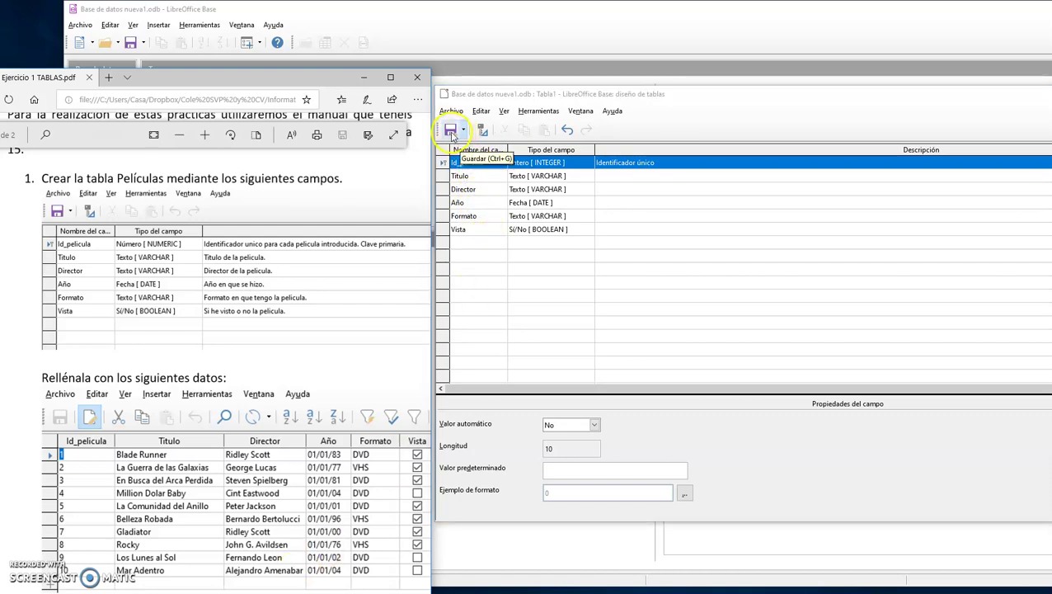
- Save the table under the name Peliculas and close its design window
click(452, 133)
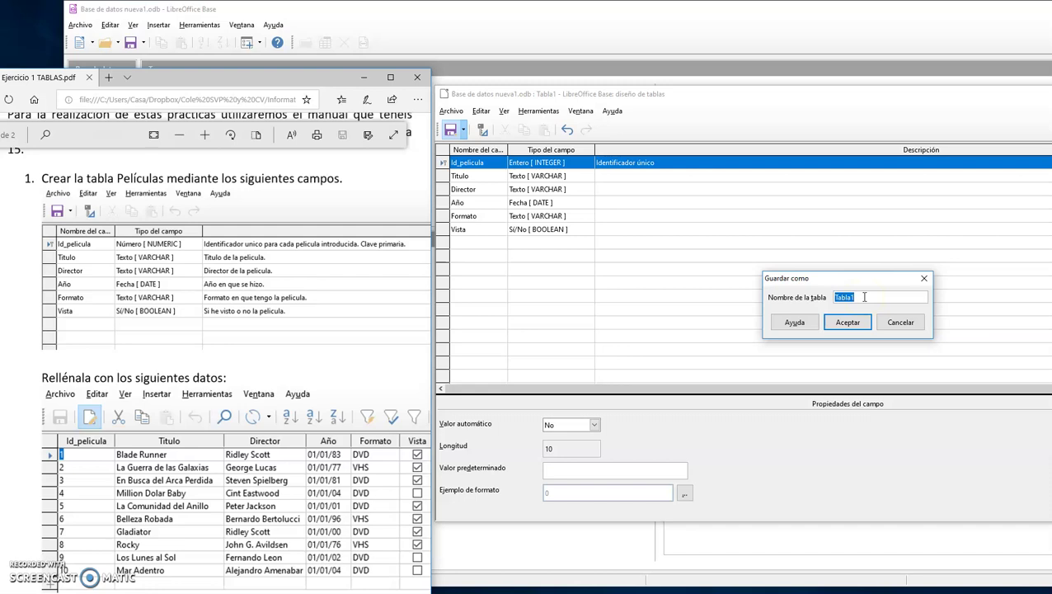
key(BackSpace)
text(Peliculas)
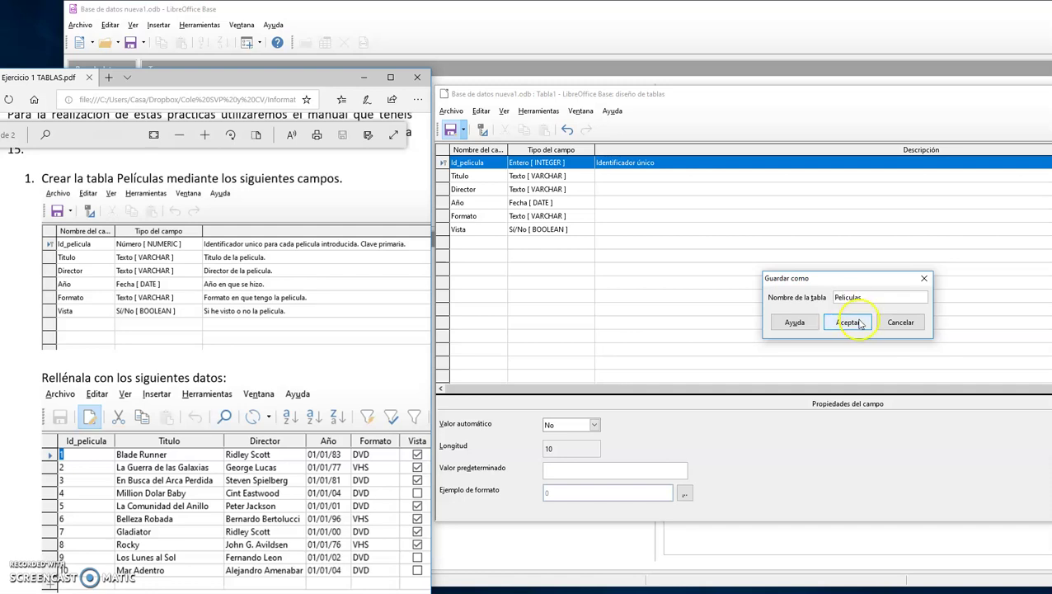
click(857, 323)
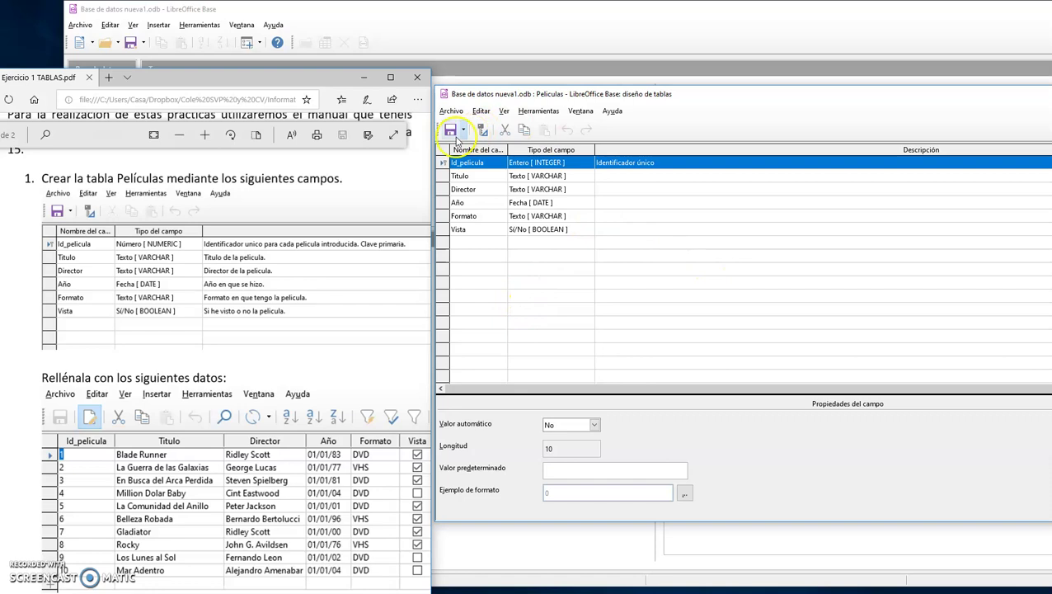
drag(721, 101, 442, 94)
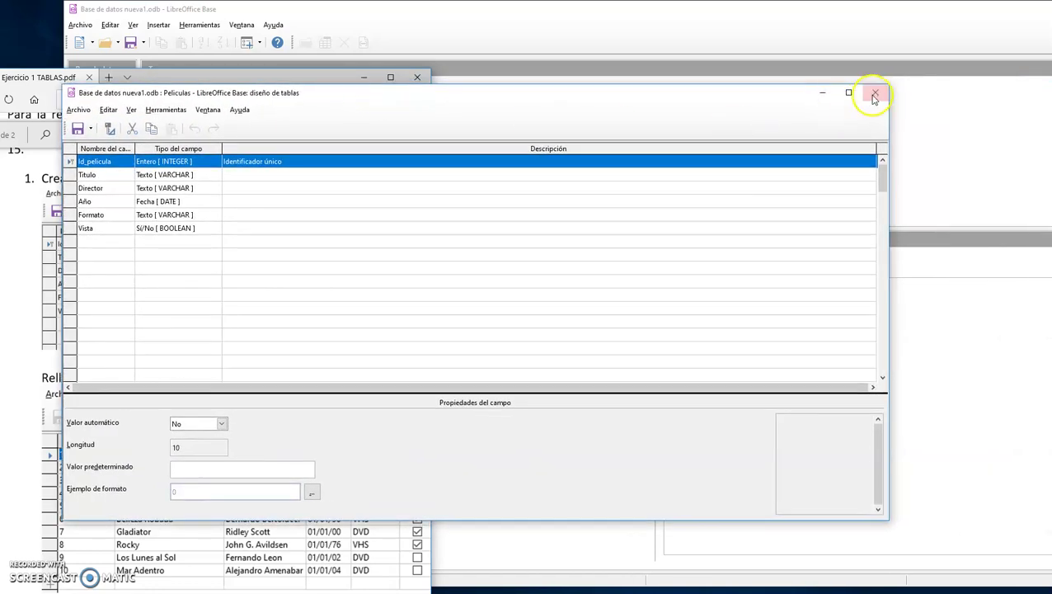
click(874, 94)
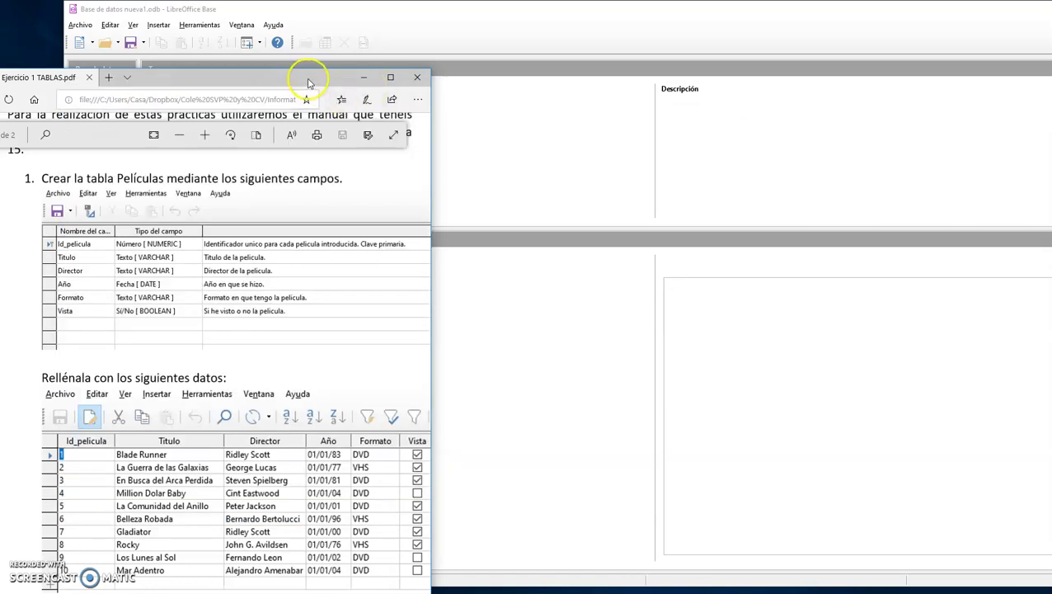
- Uncover the database window, open the Peliculas table's design for editing and close it again
drag(300, 77, 969, 93)
click(196, 279)
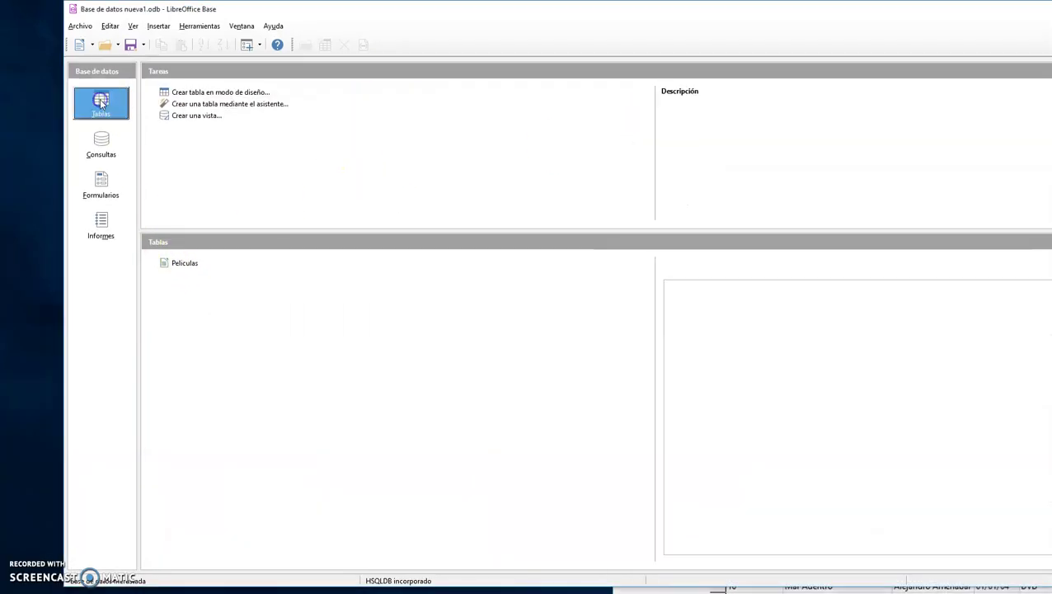
click(182, 266)
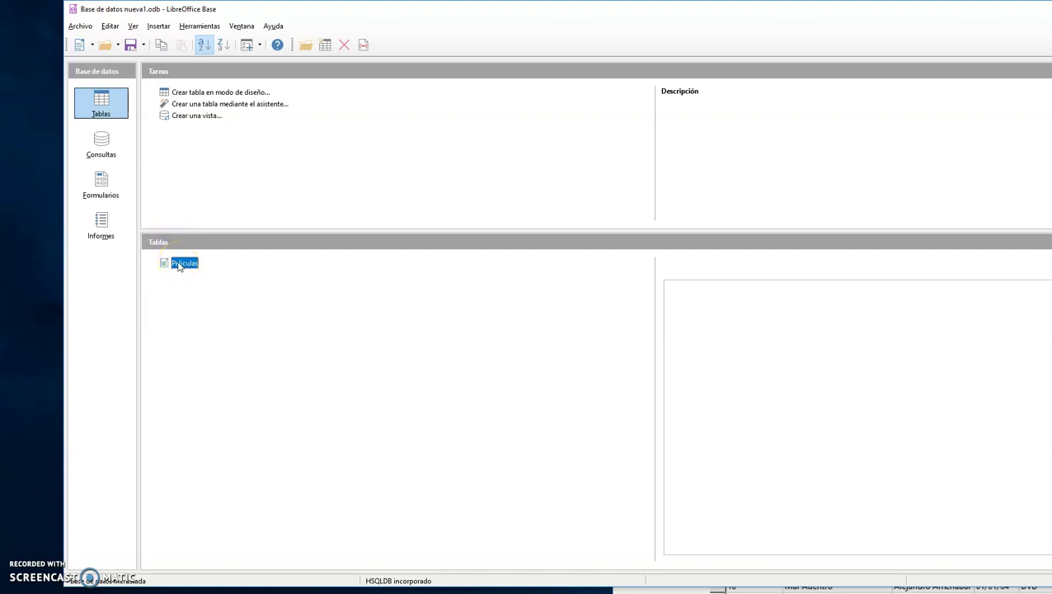
right_click(180, 266)
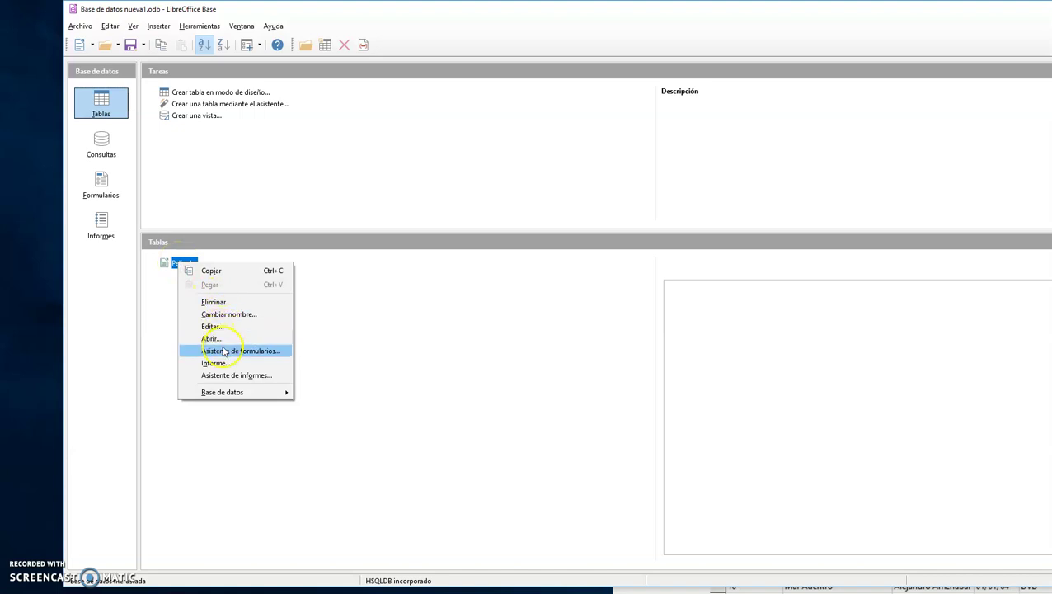
click(219, 328)
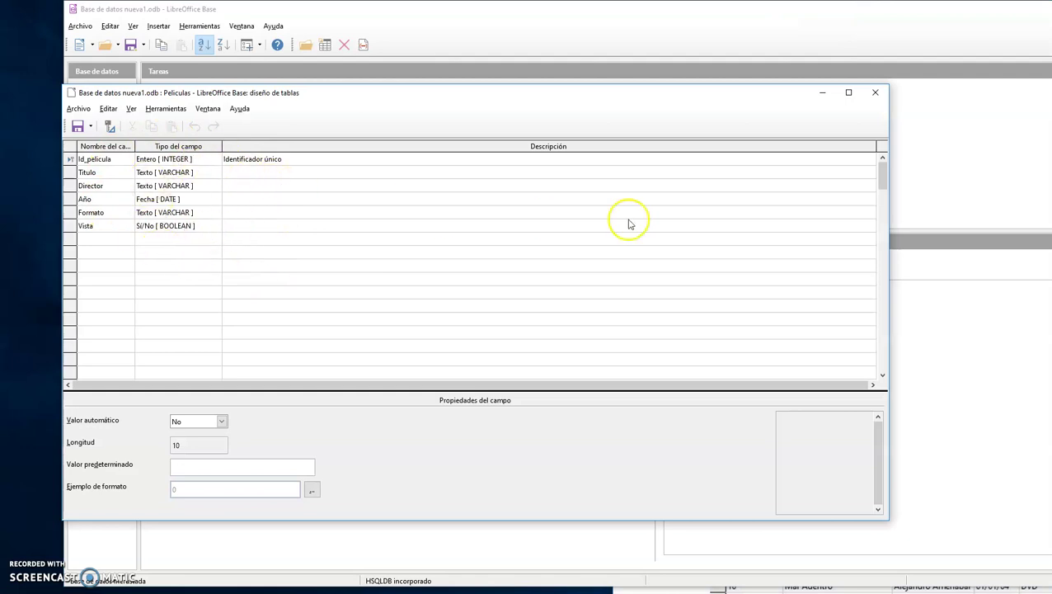
click(876, 92)
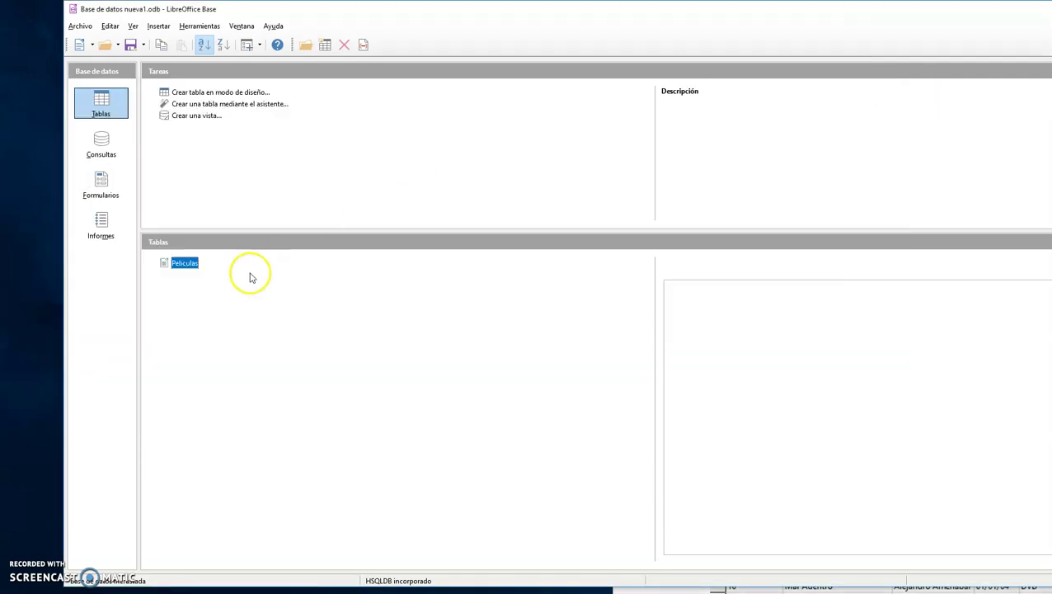
- Open the Peliculas table's data, narrow its window and place it beside the exercise PDF
double_click(180, 263)
drag(295, 39, 329, 88)
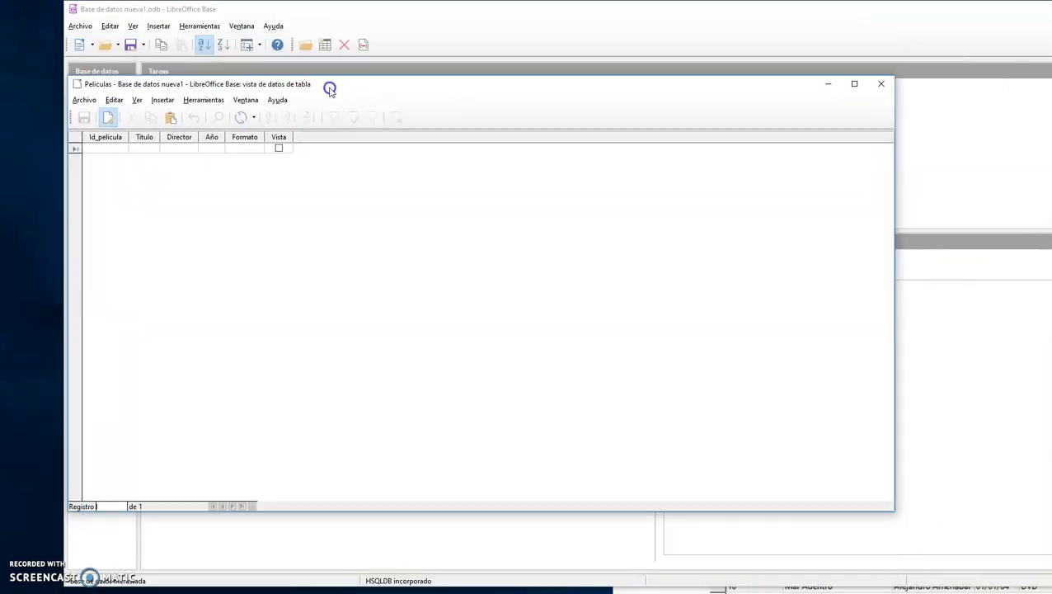
drag(896, 211, 472, 205)
drag(324, 89, 876, 98)
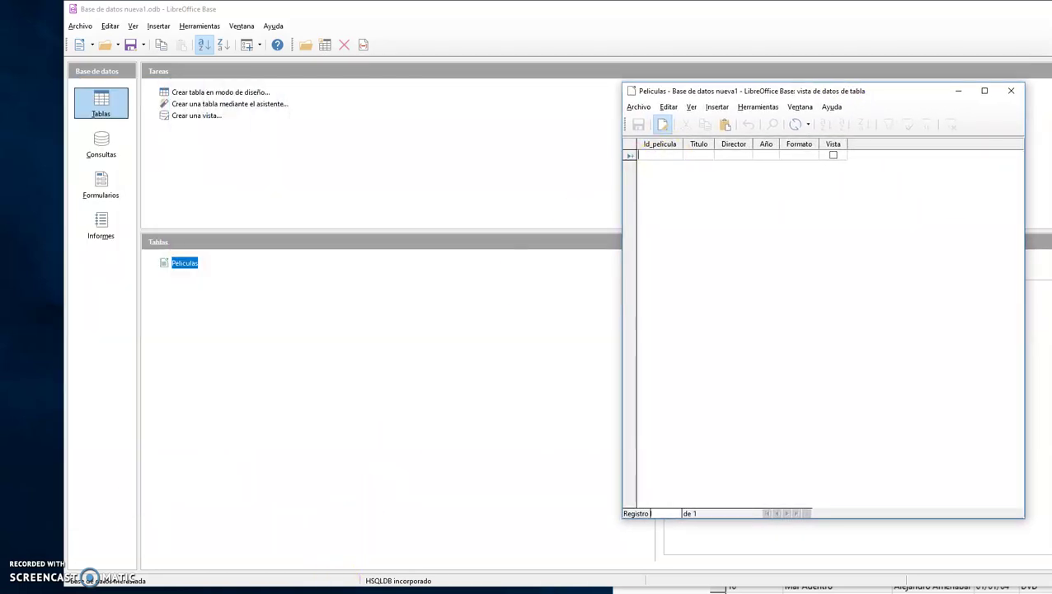
key(alt+Tab)
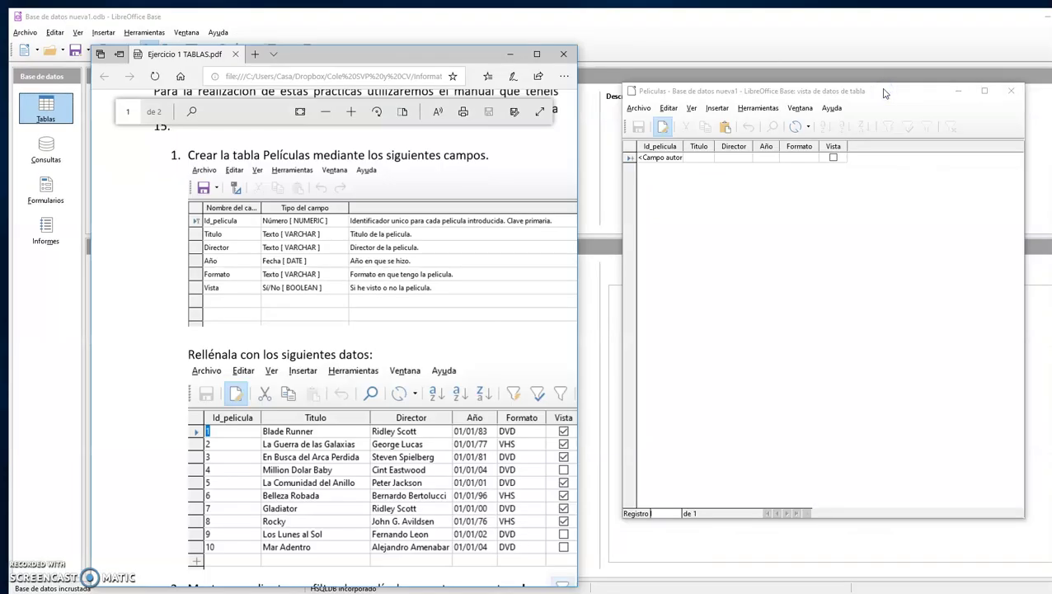
- Widen the Titulo and Director columns in the Peliculas data view
click(658, 155)
click(713, 146)
drag(713, 146, 824, 146)
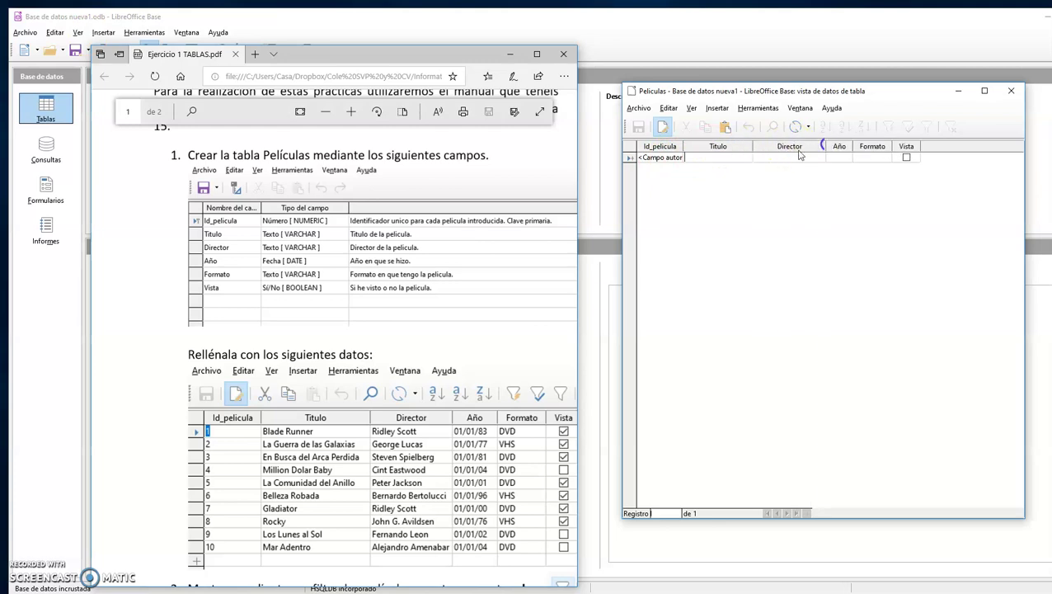
- Enter the record Blade Runner, Ridley Scott, 01/01/83, DVD with Vista ticked, store it and close the table
click(742, 157)
text(Blade Runner)
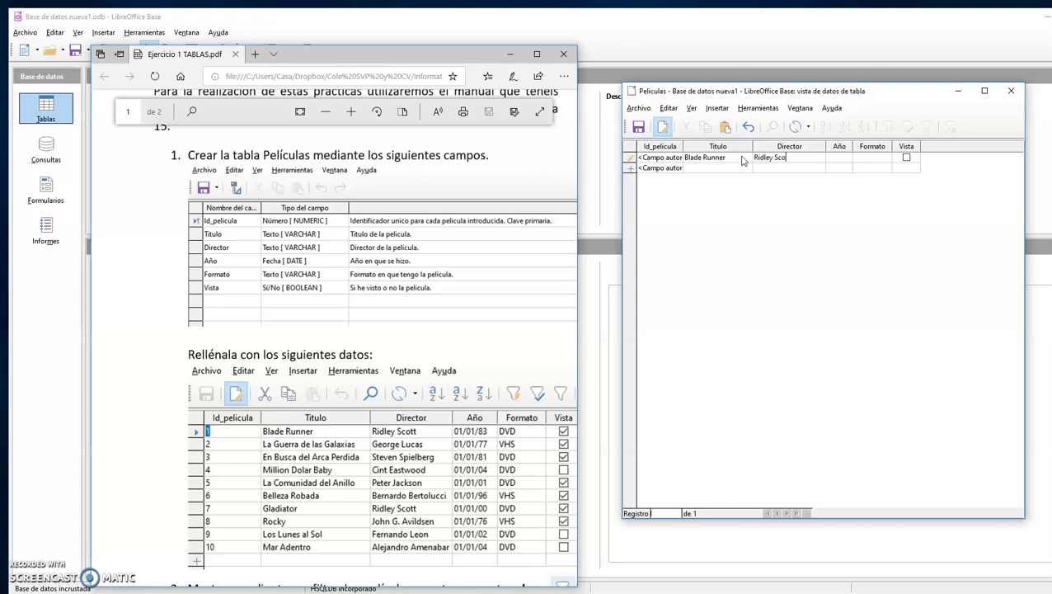
click(838, 157)
click(867, 157)
click(867, 158)
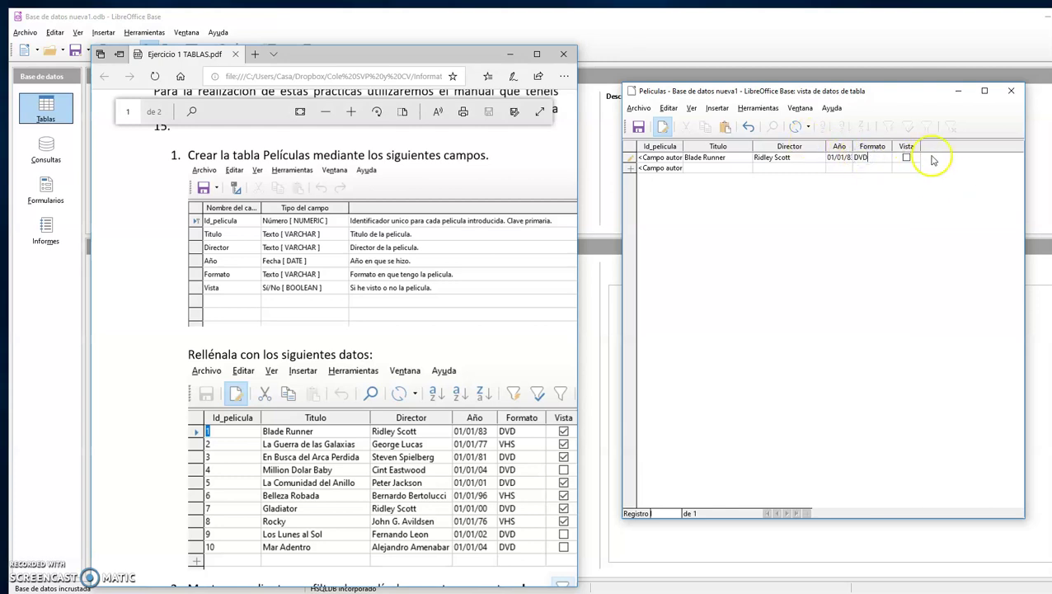
click(909, 160)
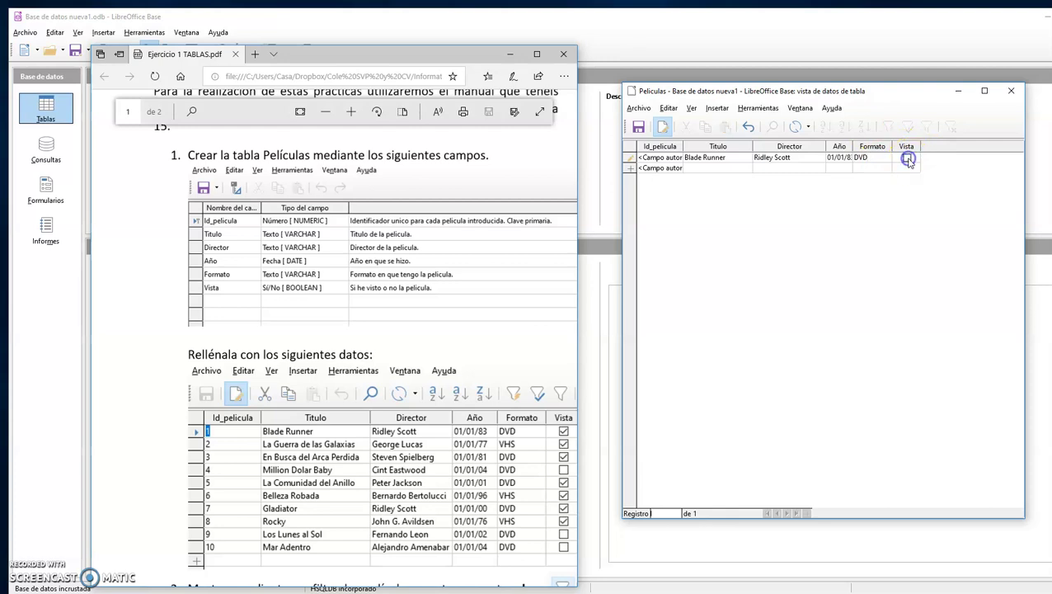
click(905, 159)
click(648, 168)
click(699, 168)
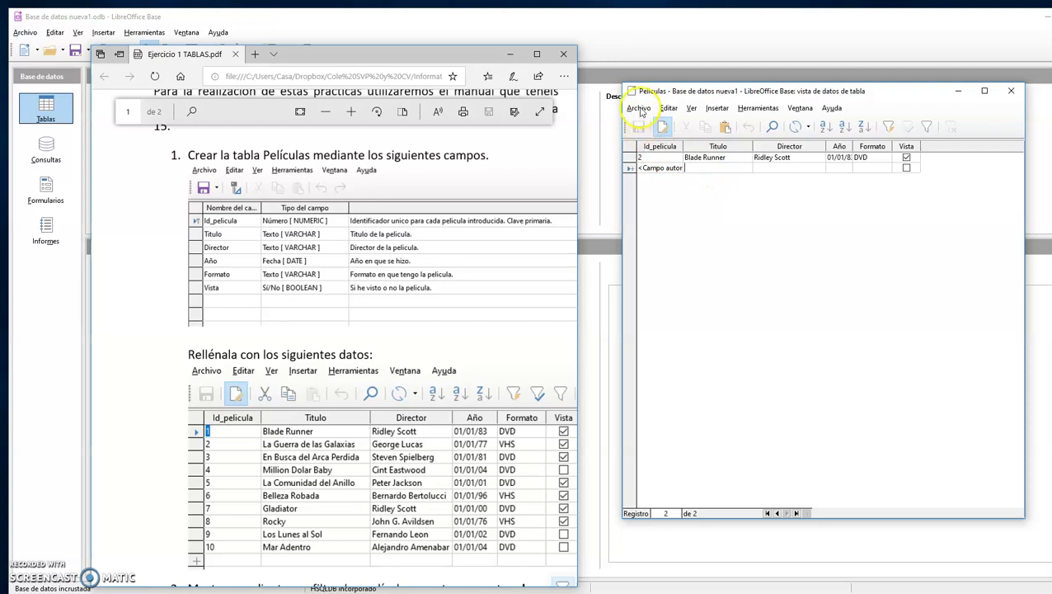
click(1011, 90)
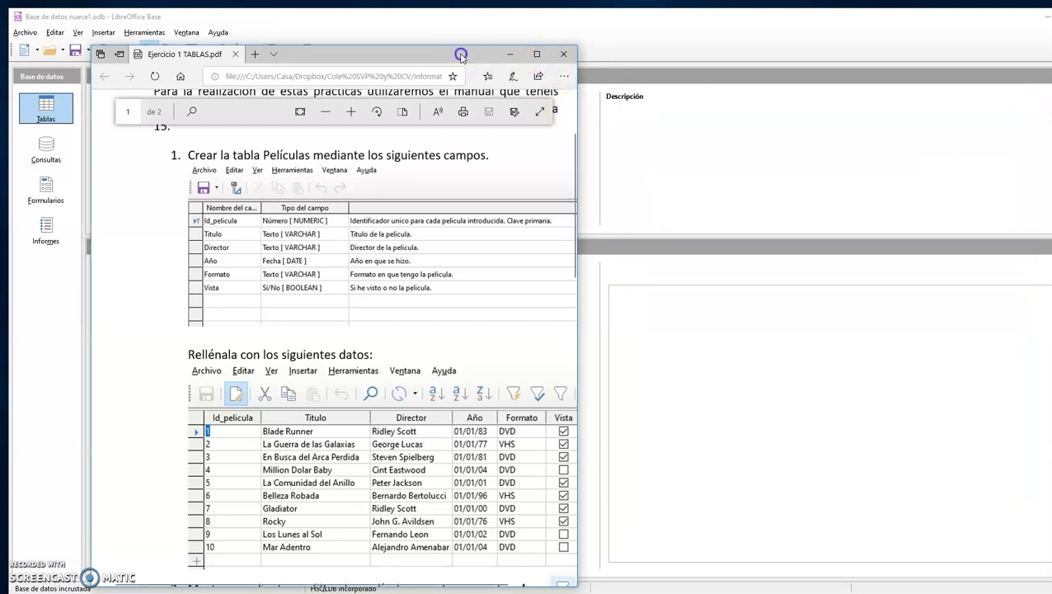
- Move the PDF aside and reopen the Peliculas table's stored data and its design, closing each after viewing
drag(461, 55, 973, 80)
double_click(130, 270)
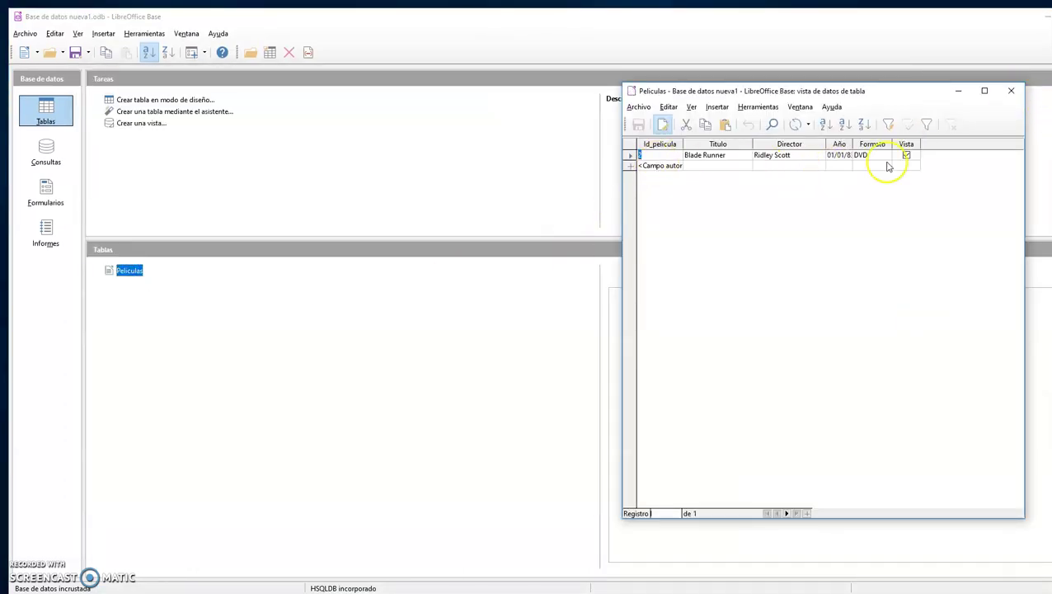
click(1013, 91)
right_click(125, 269)
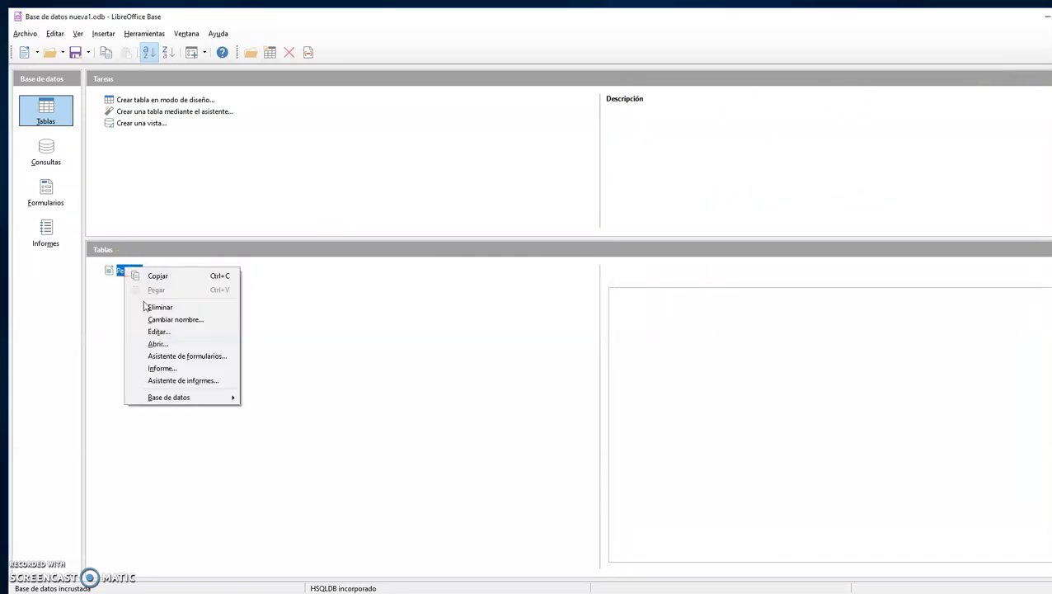
click(157, 331)
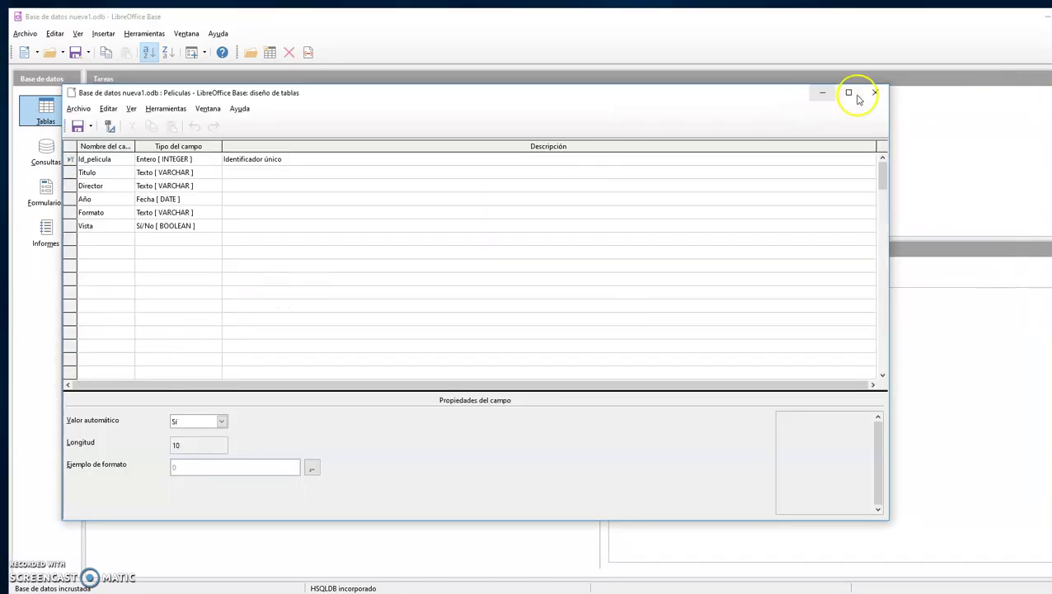
click(874, 93)
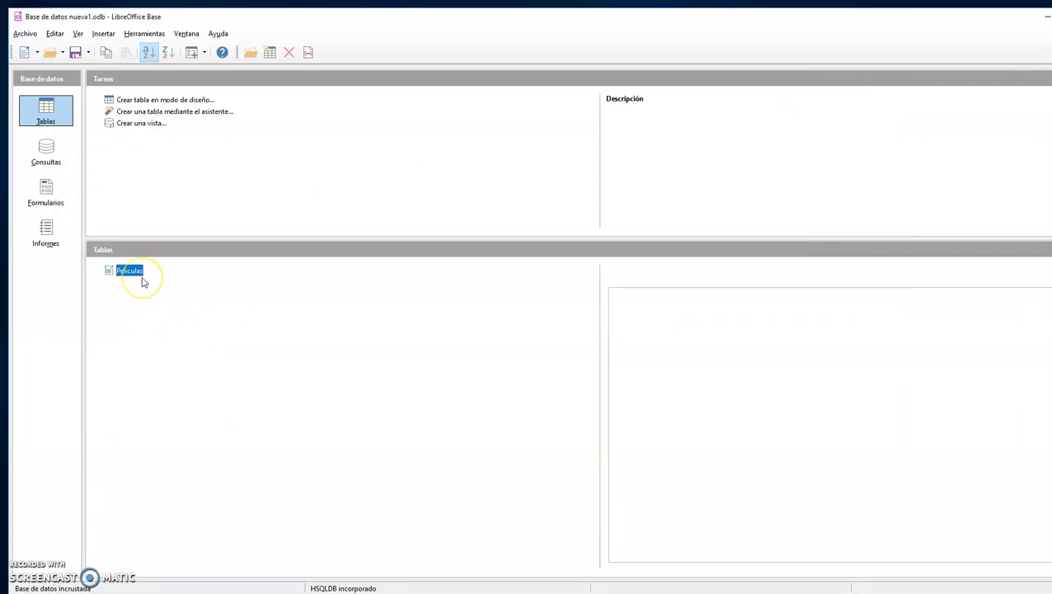